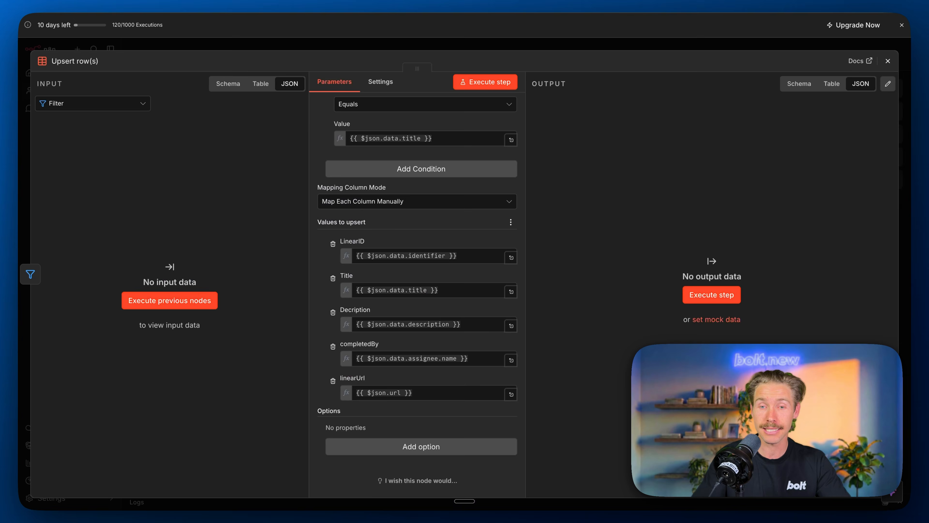
Step: Close the Upsert row(s) panel and publish Linear Done Trigger V1 under the default version name
{"action": "left_click", "coordinate": [495, 45]}
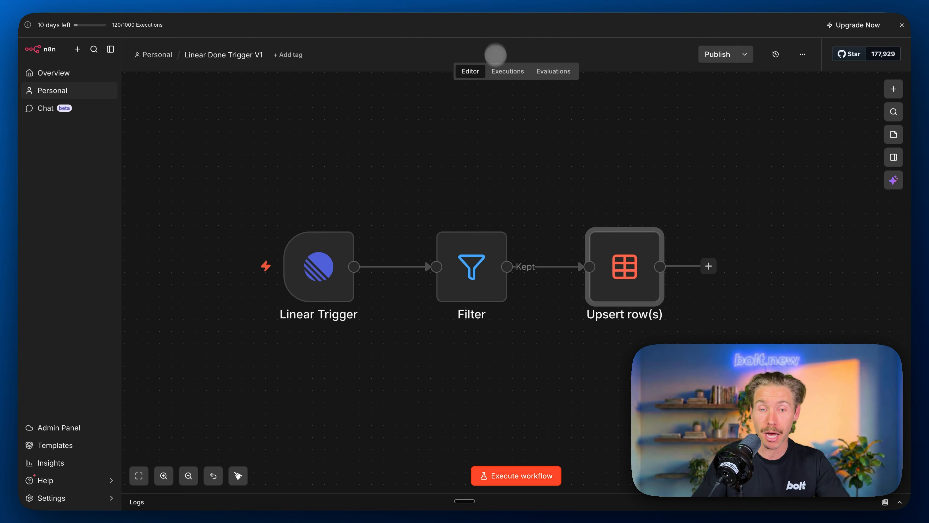
{"action": "left_click", "coordinate": [717, 53]}
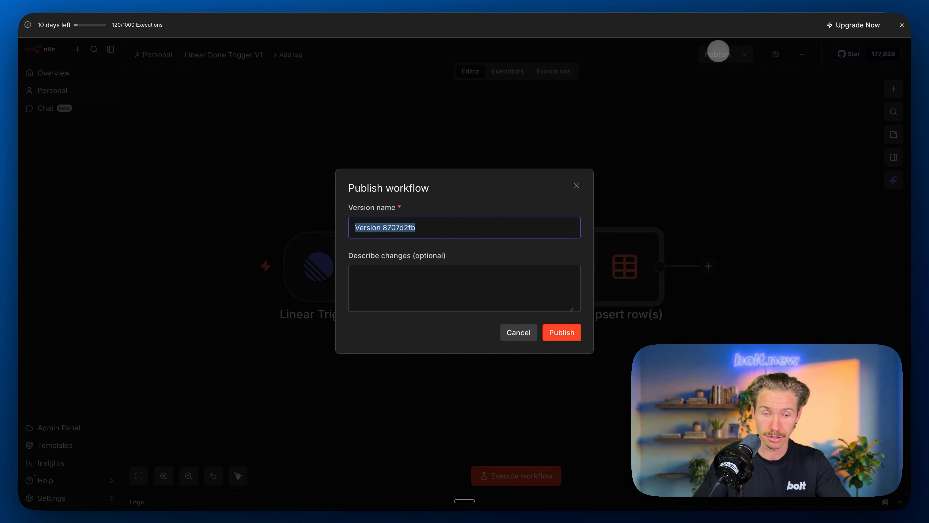
{"action": "left_click", "coordinate": [563, 331]}
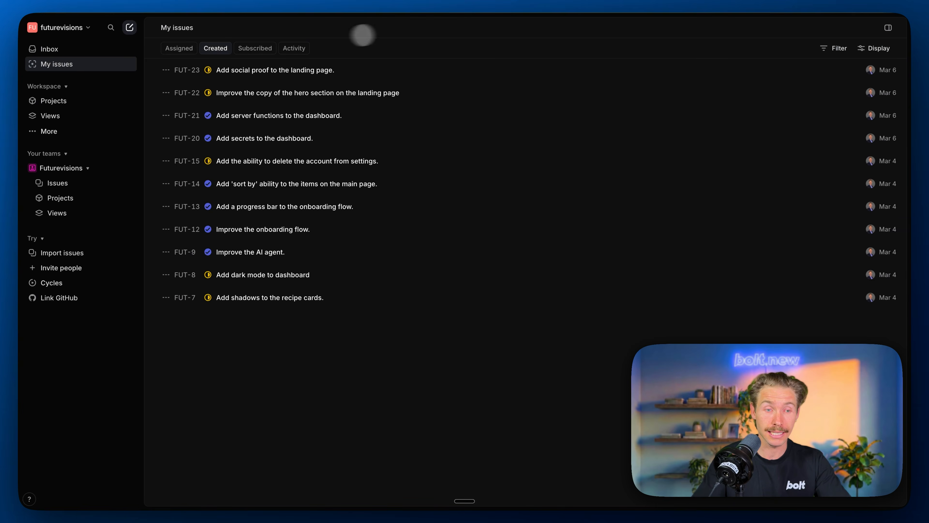
Step: Set the status of FUT-23, FUT-22, FUT-15, FUT-8 and FUT-7 to Done in My issues
{"action": "left_click", "coordinate": [208, 70]}
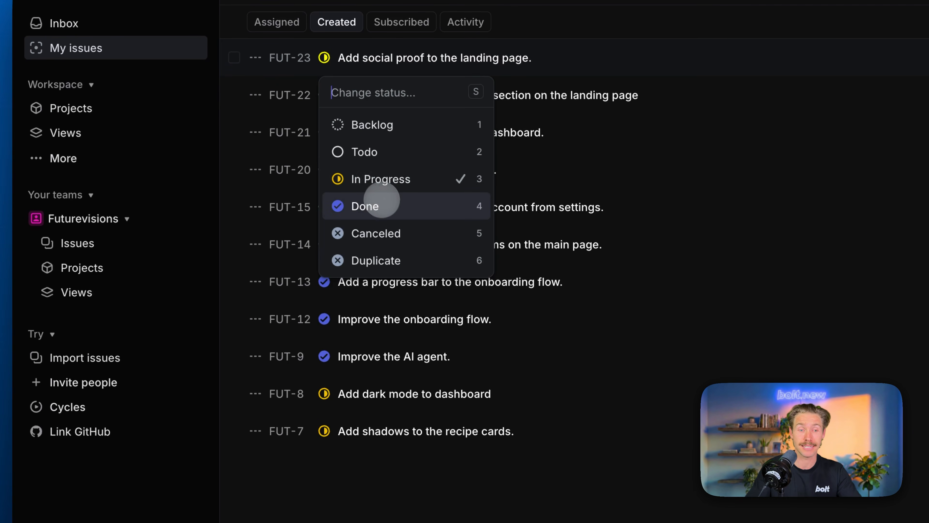
{"action": "left_click", "coordinate": [381, 200]}
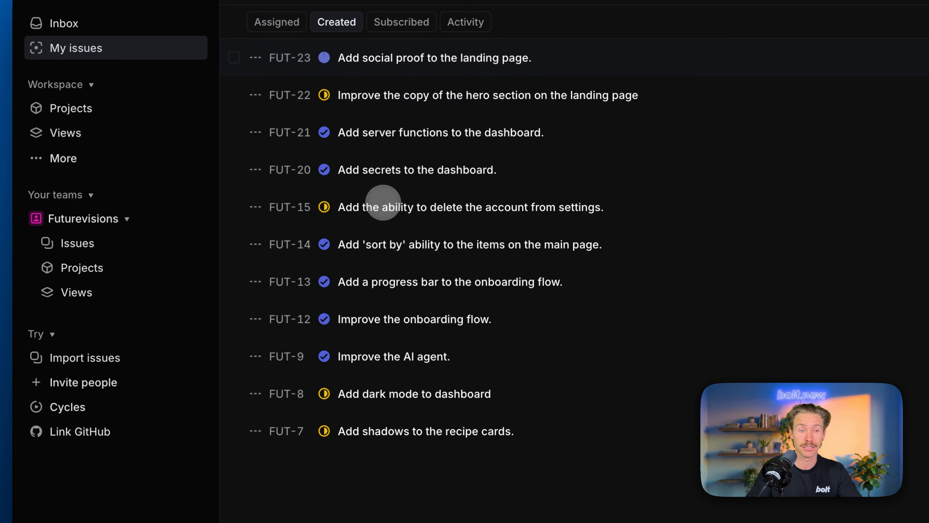
{"action": "left_click", "coordinate": [324, 95]}
{"action": "left_click", "coordinate": [389, 246]}
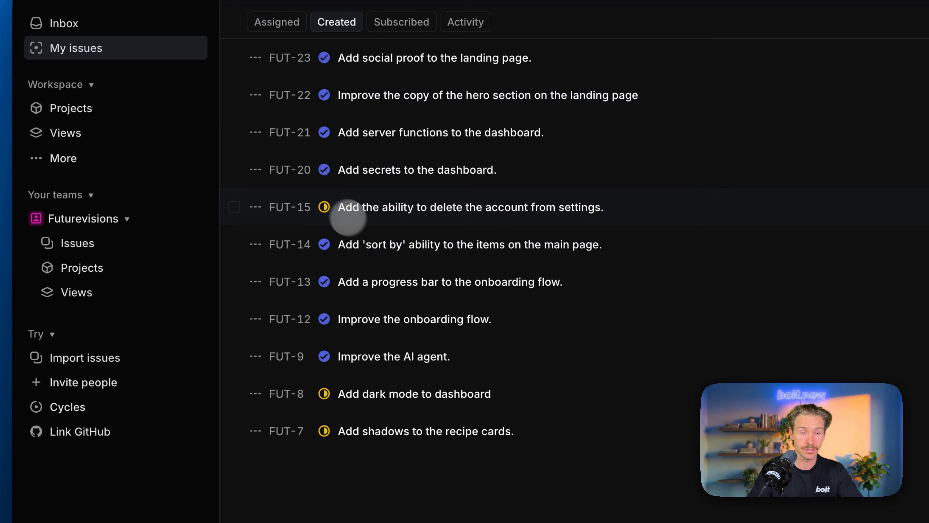
{"action": "left_click", "coordinate": [324, 207]}
{"action": "left_click", "coordinate": [379, 355]}
{"action": "left_click", "coordinate": [324, 393]}
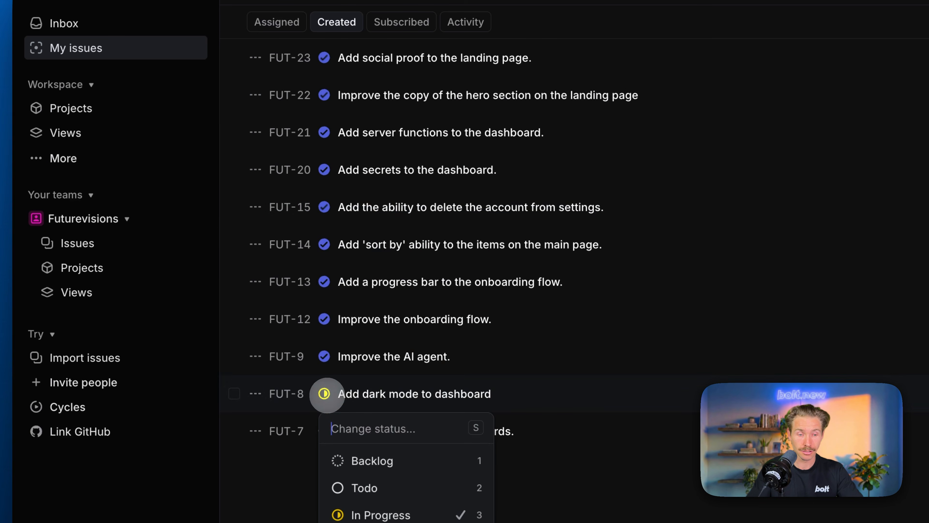
{"action": "left_click", "coordinate": [369, 522]}
{"action": "left_click", "coordinate": [324, 431]}
{"action": "left_click", "coordinate": [382, 371]}
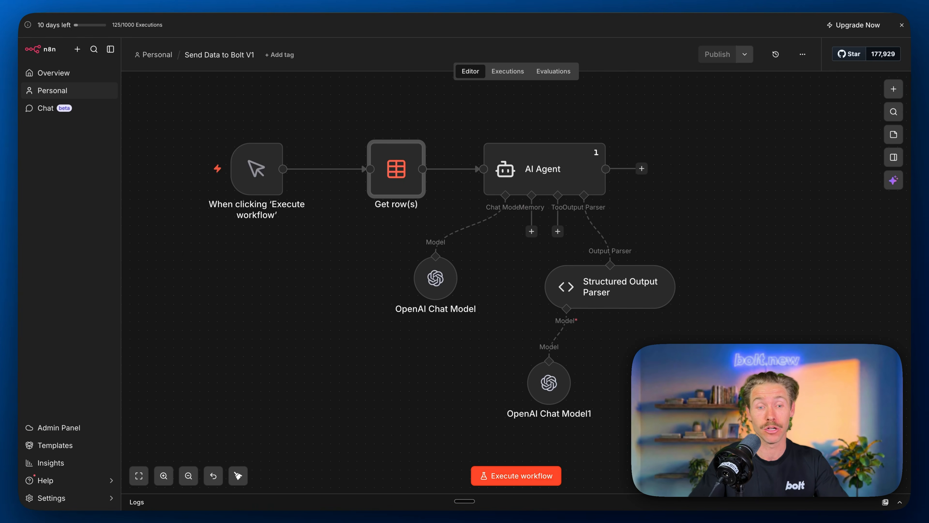
{"action": "double_click", "coordinate": [384, 170]}
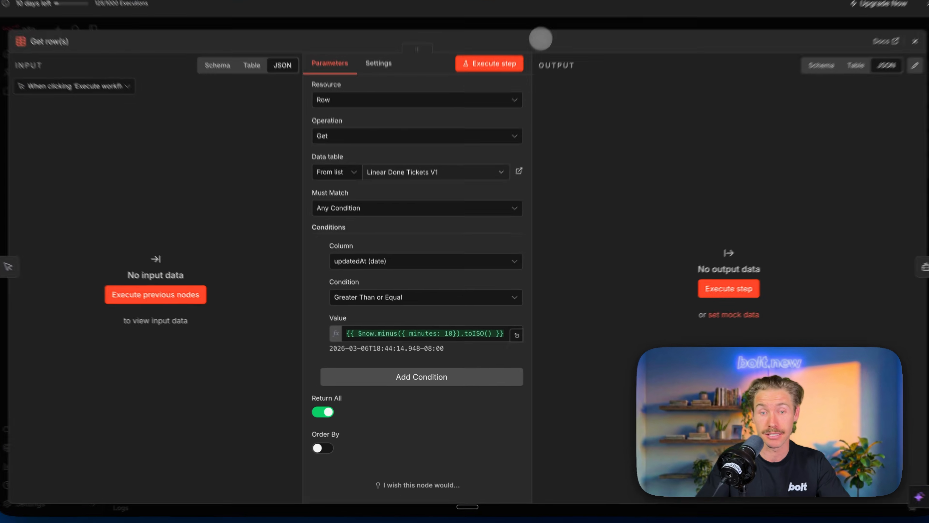
{"action": "left_click", "coordinate": [542, 22]}
{"action": "double_click", "coordinate": [545, 148]}
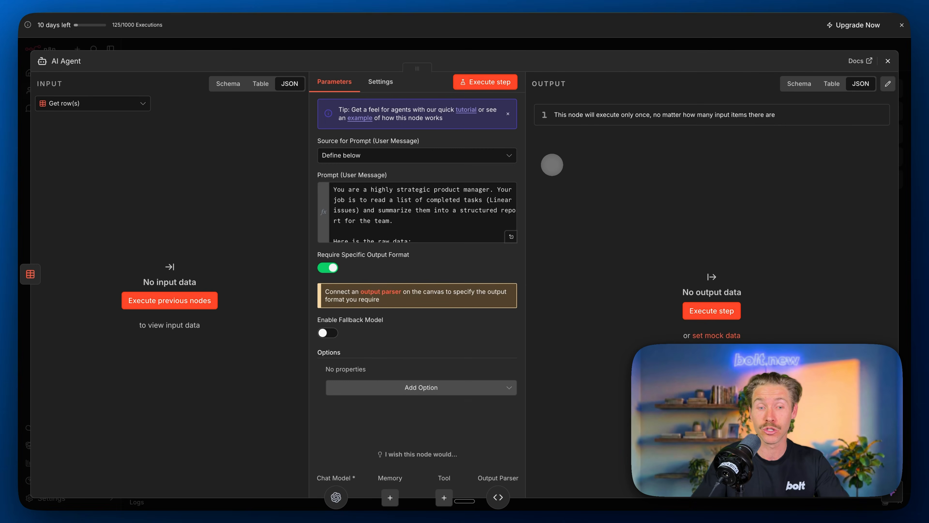
{"action": "left_click_drag", "start_coordinate": [335, 189], "coordinate": [426, 223]}
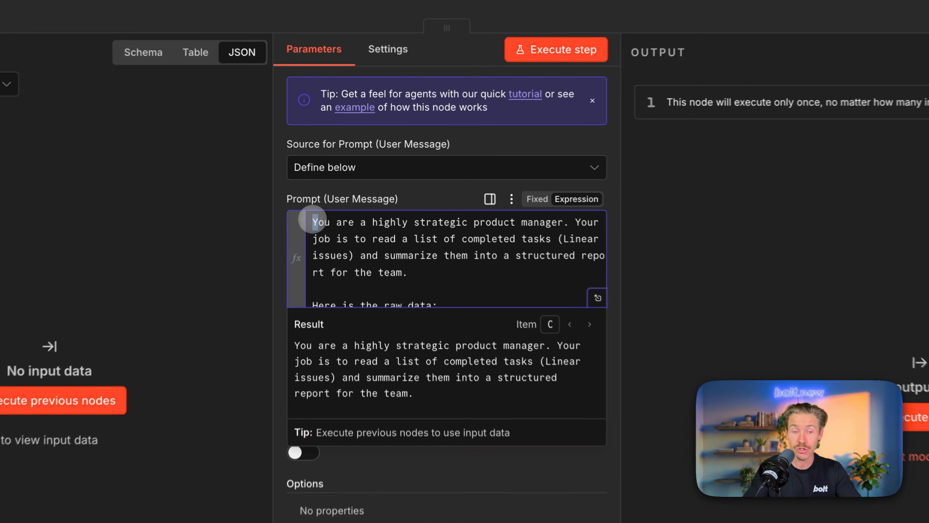
{"action": "left_click_drag", "start_coordinate": [463, 281], "coordinate": [481, 165]}
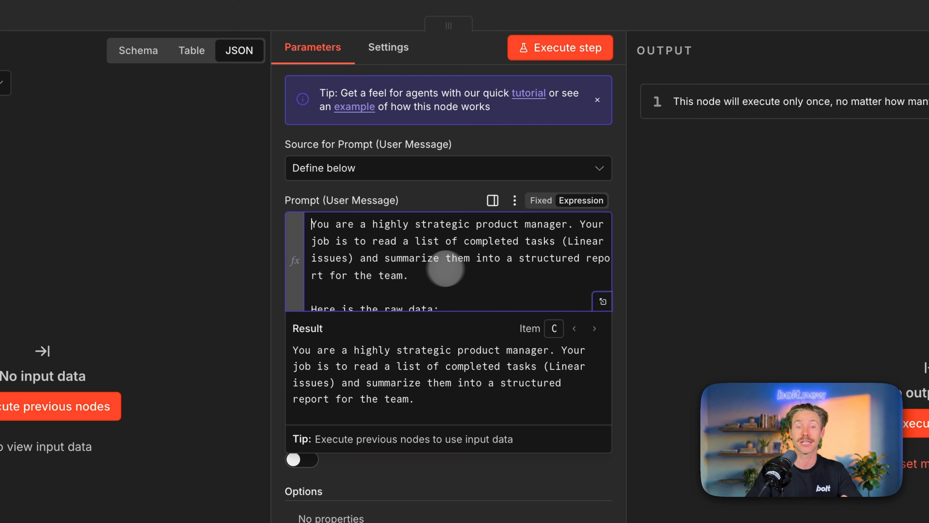
{"action": "scroll", "coordinate": [457, 265], "scroll_direction": "down", "scroll_amount": 2}
{"action": "scroll", "coordinate": [469, 266], "scroll_direction": "up", "scroll_amount": 2}
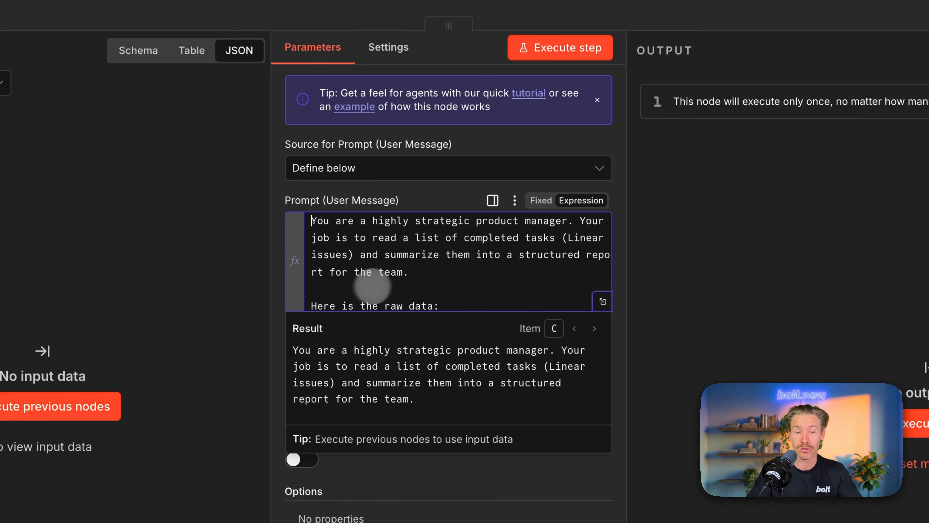
{"action": "scroll", "coordinate": [421, 266], "scroll_direction": "down", "scroll_amount": 2}
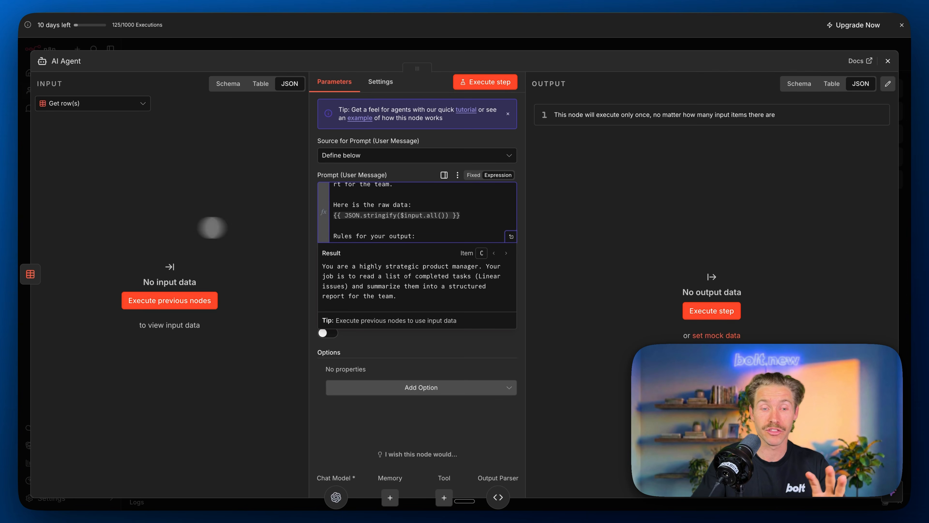
{"action": "scroll", "coordinate": [365, 216], "scroll_direction": "down", "scroll_amount": 4}
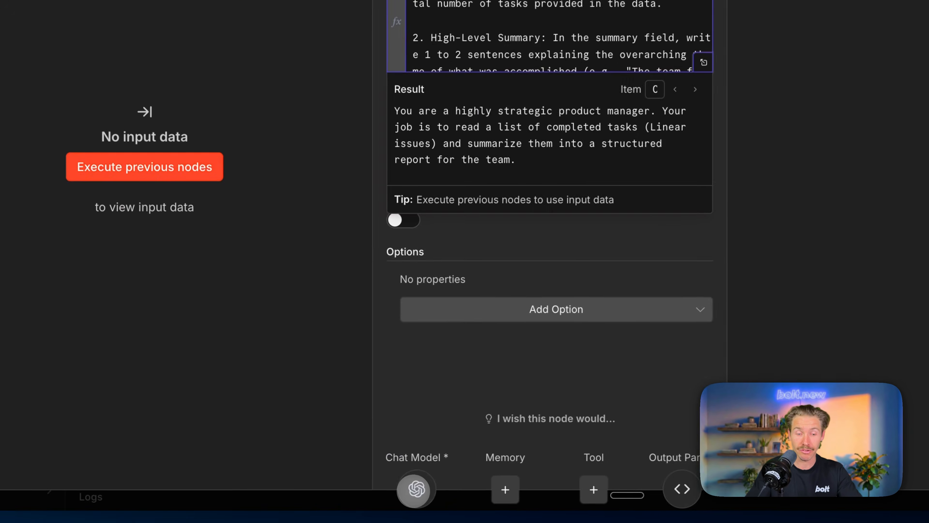
{"action": "left_click", "coordinate": [335, 497]}
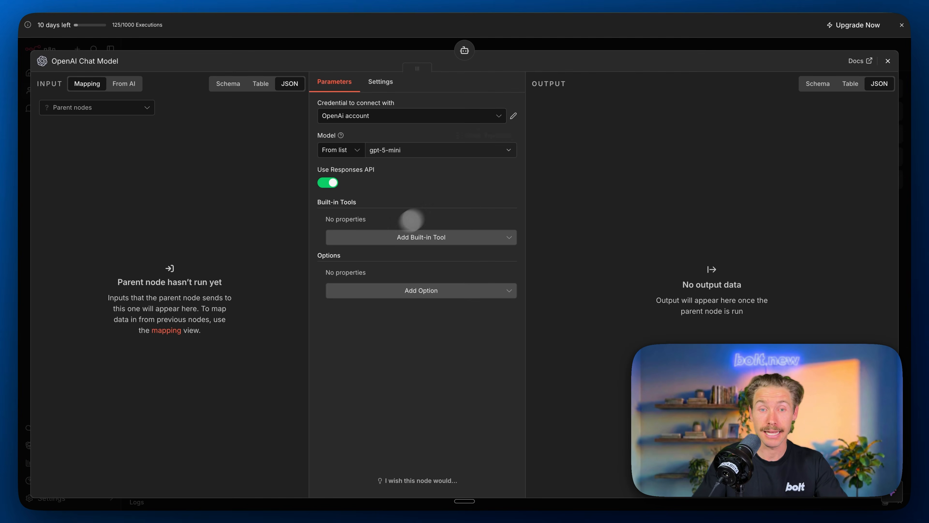
{"action": "left_click", "coordinate": [465, 52]}
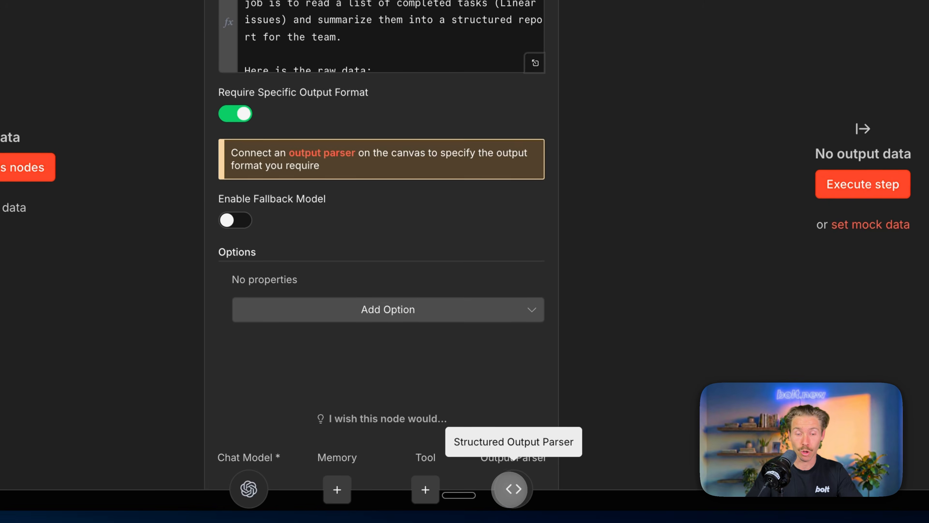
{"action": "left_click", "coordinate": [510, 489]}
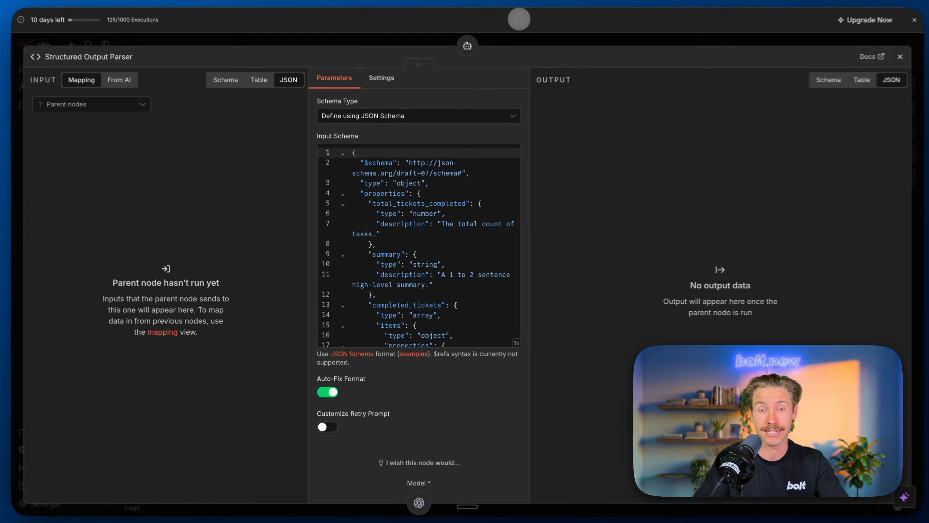
{"action": "left_click", "coordinate": [531, 46]}
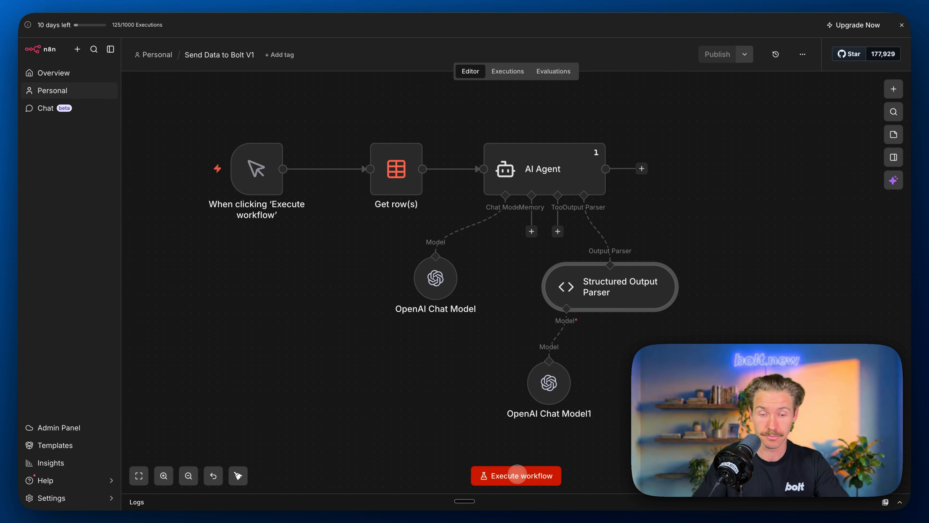
Step: Execute Send Data to Bolt V1 and review the AI Agent's JSON summaries of the five tickets
{"action": "left_click", "coordinate": [517, 475]}
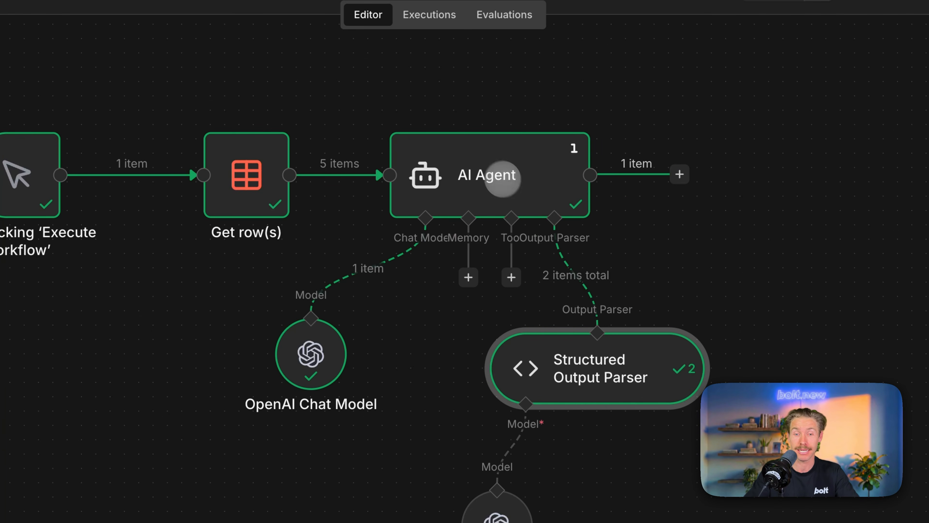
{"action": "double_click", "coordinate": [501, 172]}
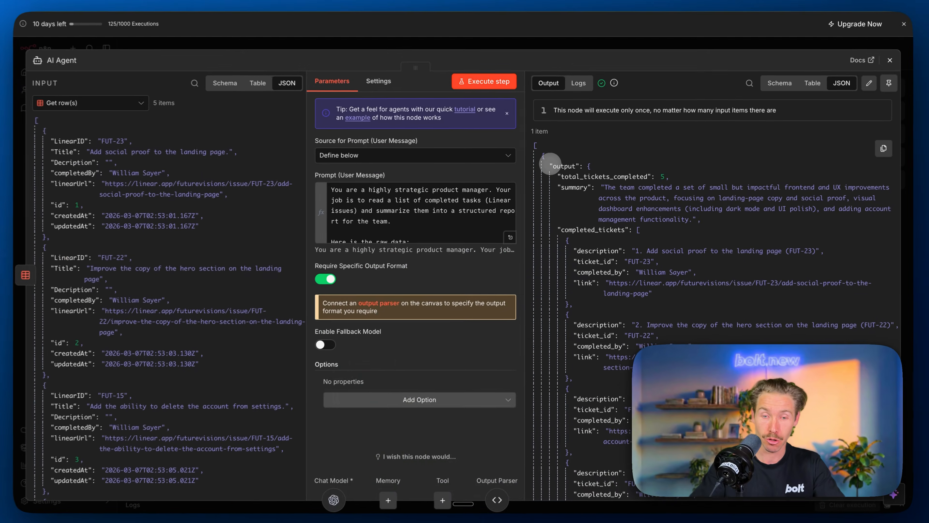
{"action": "scroll", "coordinate": [695, 214], "scroll_direction": "down", "scroll_amount": 5}
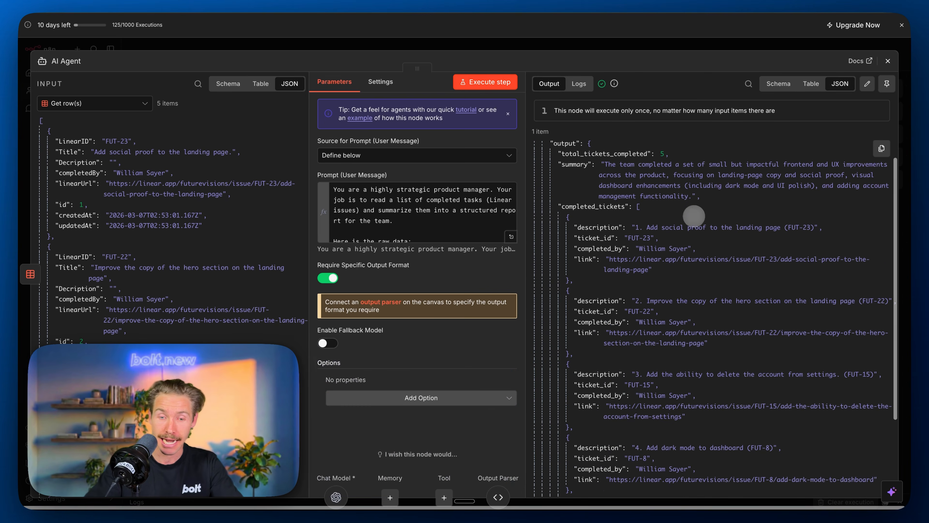
{"action": "scroll", "coordinate": [695, 216], "scroll_direction": "up", "scroll_amount": 4}
{"action": "scroll", "coordinate": [695, 217], "scroll_direction": "up", "scroll_amount": 2}
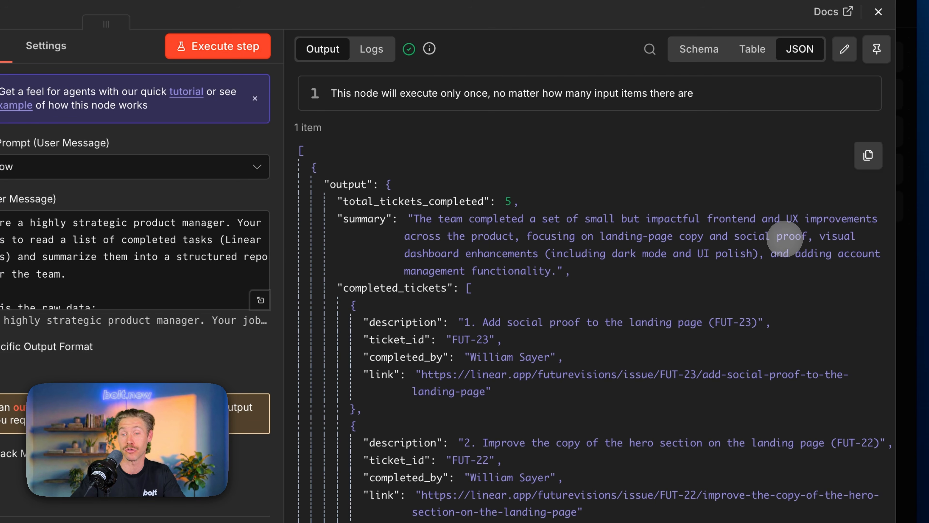
{"action": "scroll", "coordinate": [729, 271], "scroll_direction": "down", "scroll_amount": 3}
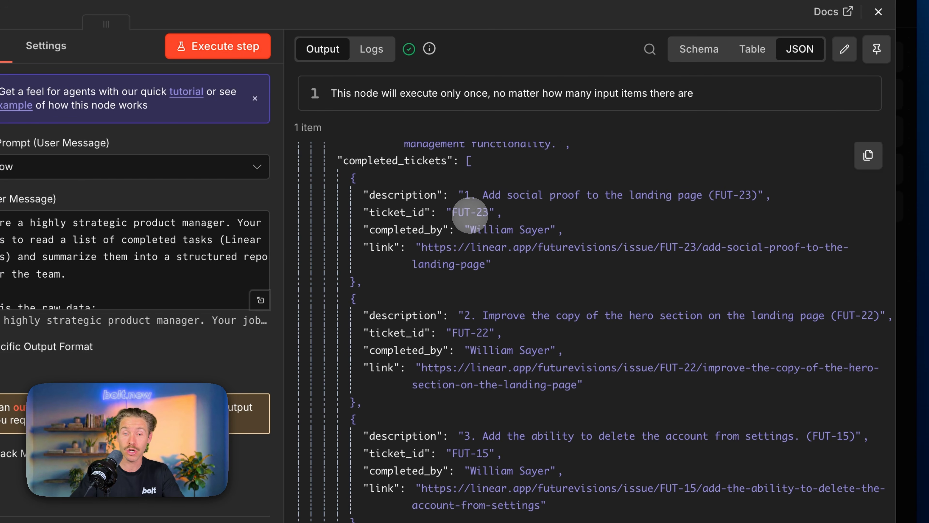
{"action": "scroll", "coordinate": [470, 216], "scroll_direction": "down", "scroll_amount": 1}
{"action": "scroll", "coordinate": [406, 245], "scroll_direction": "down", "scroll_amount": 2}
{"action": "scroll", "coordinate": [403, 254], "scroll_direction": "up", "scroll_amount": 2}
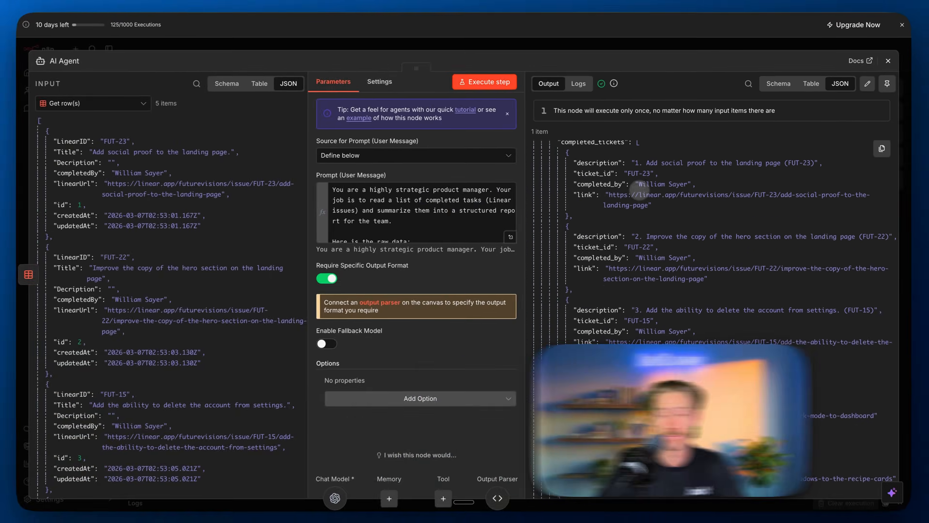
{"action": "key", "text": "Escape"}
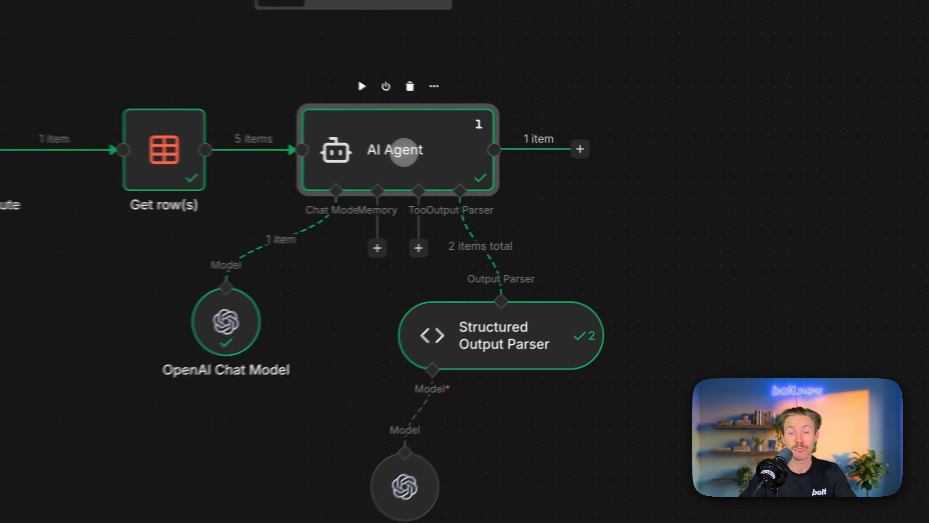
{"action": "double_click", "coordinate": [541, 172]}
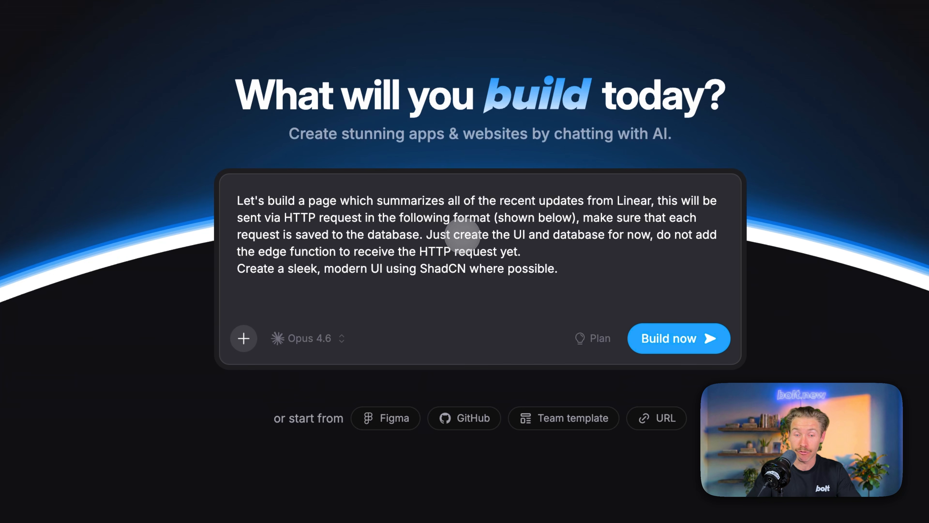
Step: Paste the sample JSON output on a new line below the Linear updates page prompt
{"action": "left_click", "coordinate": [288, 303]}
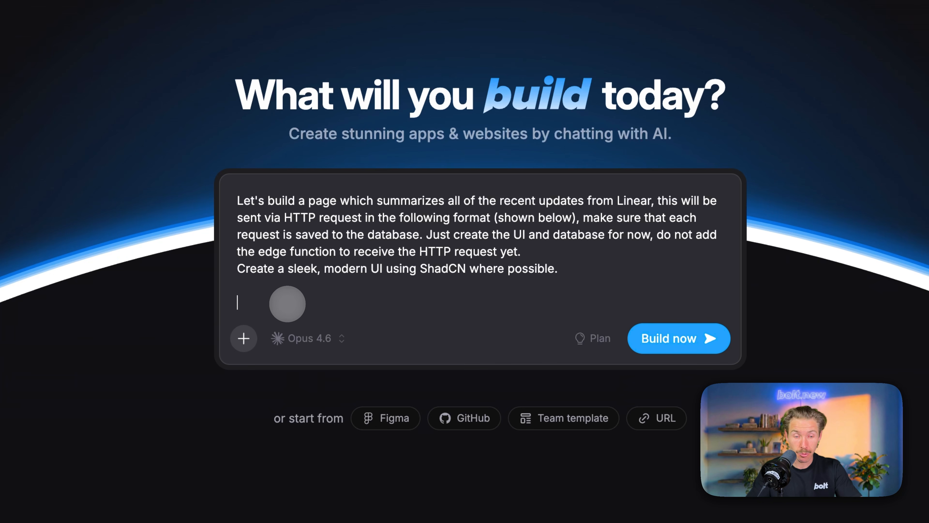
{"action": "key", "text": "ctrl+v"}
{"action": "scroll", "coordinate": [298, 307], "scroll_direction": "up", "scroll_amount": 10}
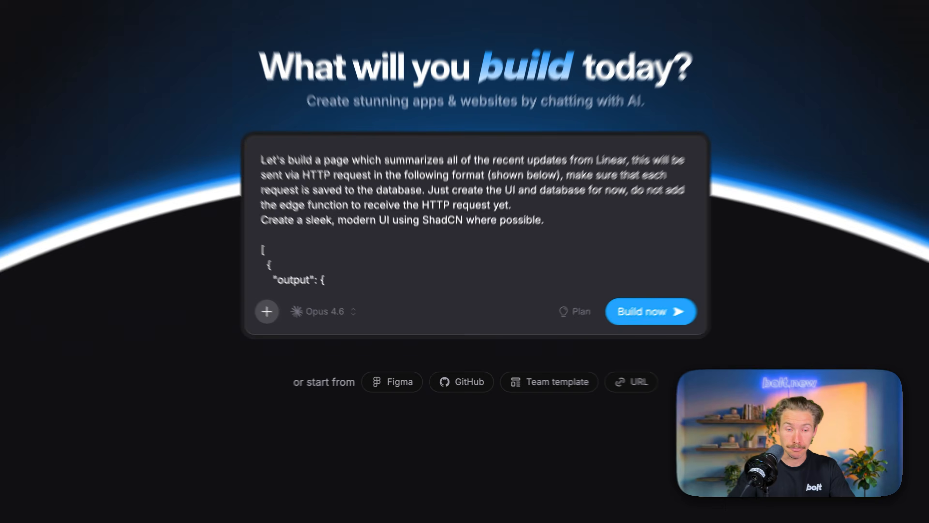
Step: Enable the Shadcn/ui connector and submit the prompt to get a plan
{"action": "left_click", "coordinate": [320, 327]}
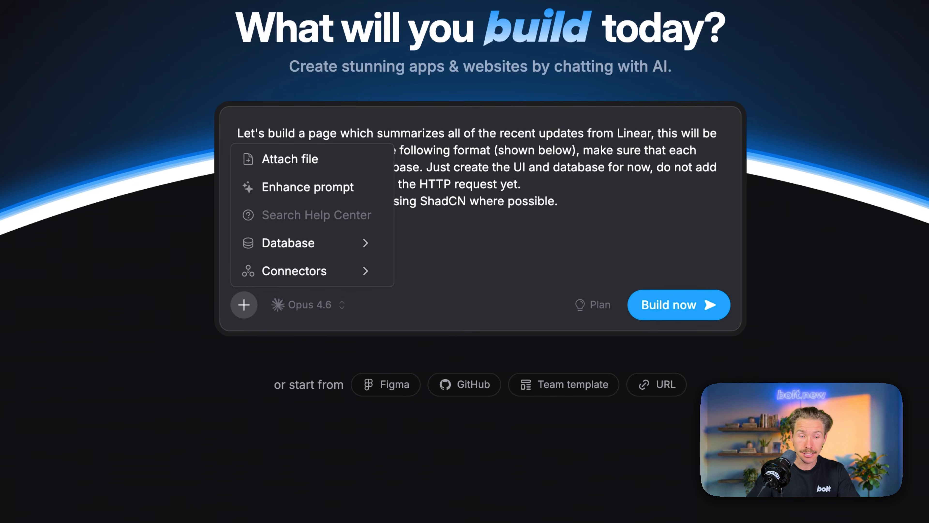
{"action": "mouse_move", "coordinate": [365, 309]}
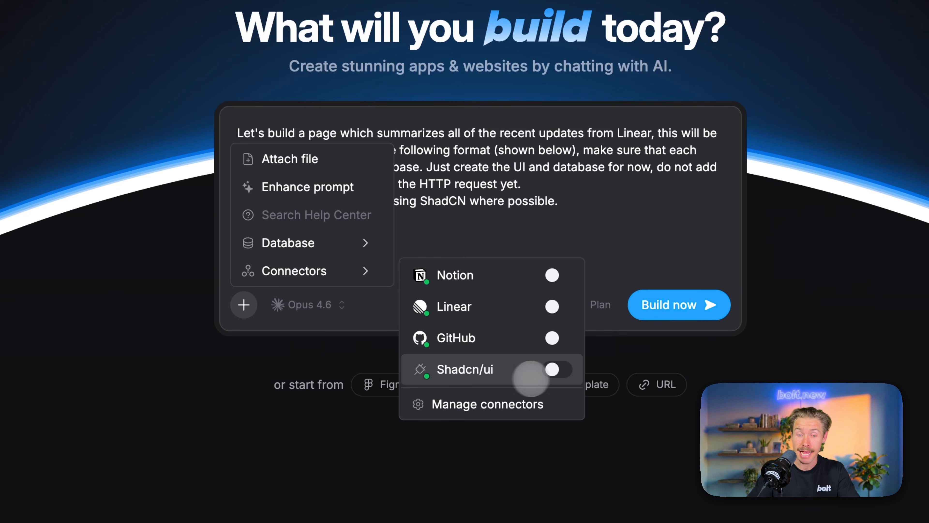
{"action": "left_click", "coordinate": [618, 253]}
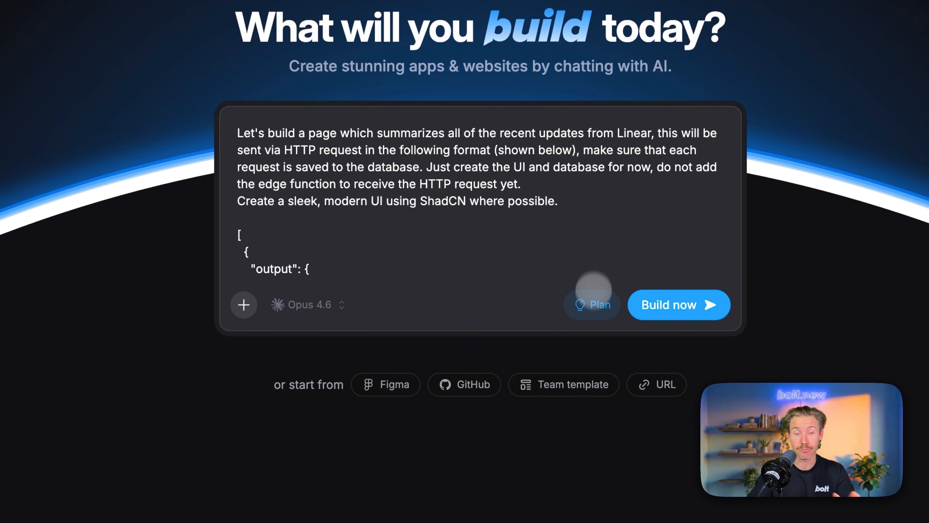
{"action": "left_click", "coordinate": [673, 305]}
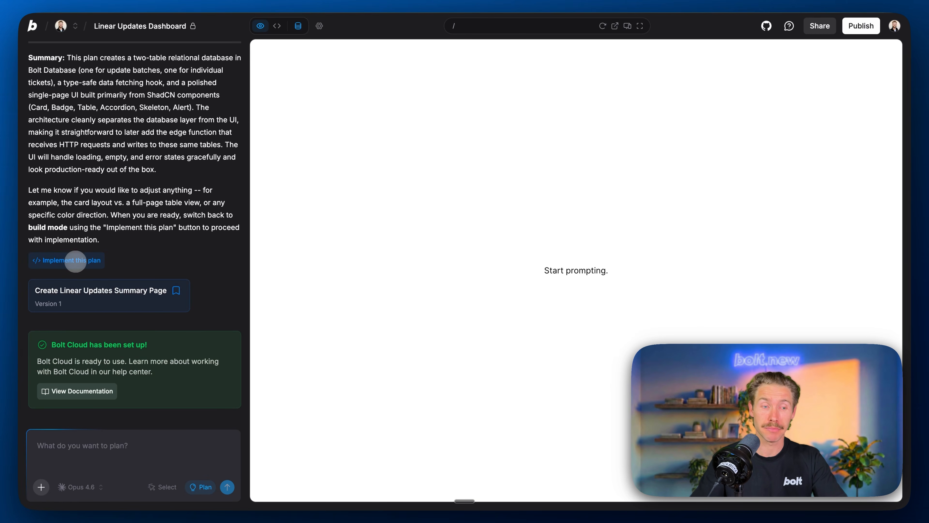
{"action": "left_click", "coordinate": [73, 261]}
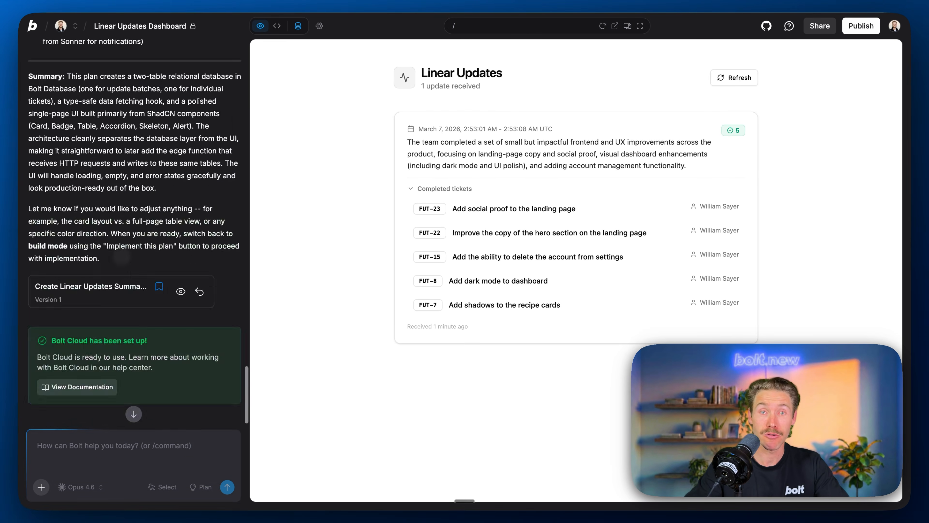
{"action": "scroll", "coordinate": [121, 257], "scroll_direction": "up", "scroll_amount": 20}
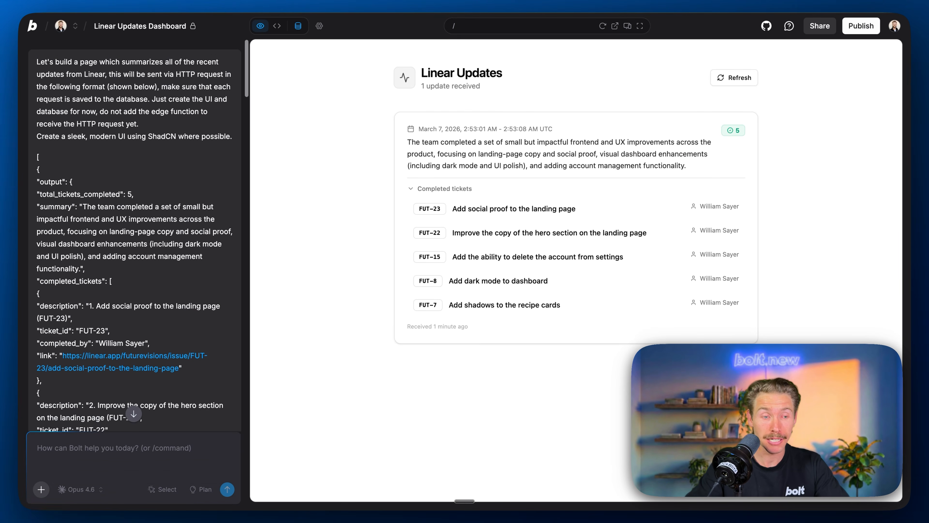
{"action": "scroll", "coordinate": [47, 160], "scroll_direction": "down", "scroll_amount": 3}
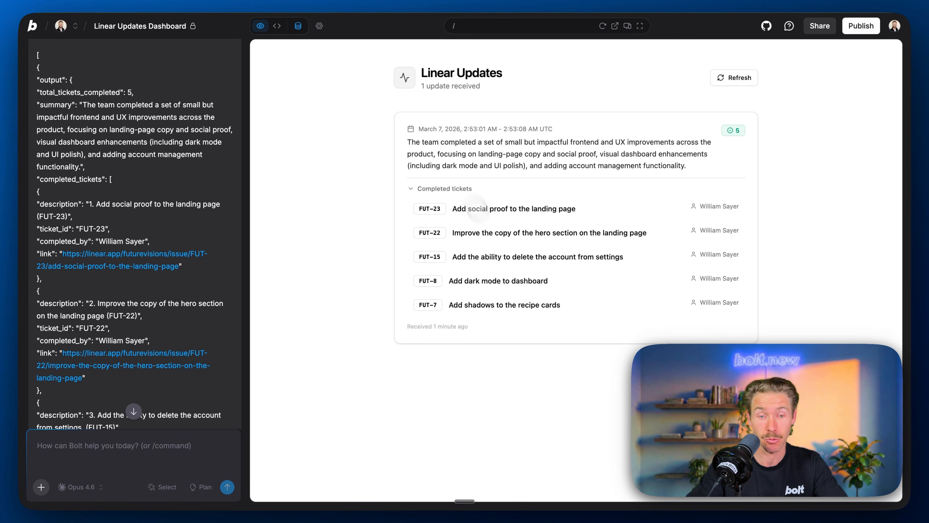
Step: Inspect the linear_completed_tickets table rows in the project's Database settings
{"action": "left_click", "coordinate": [299, 27]}
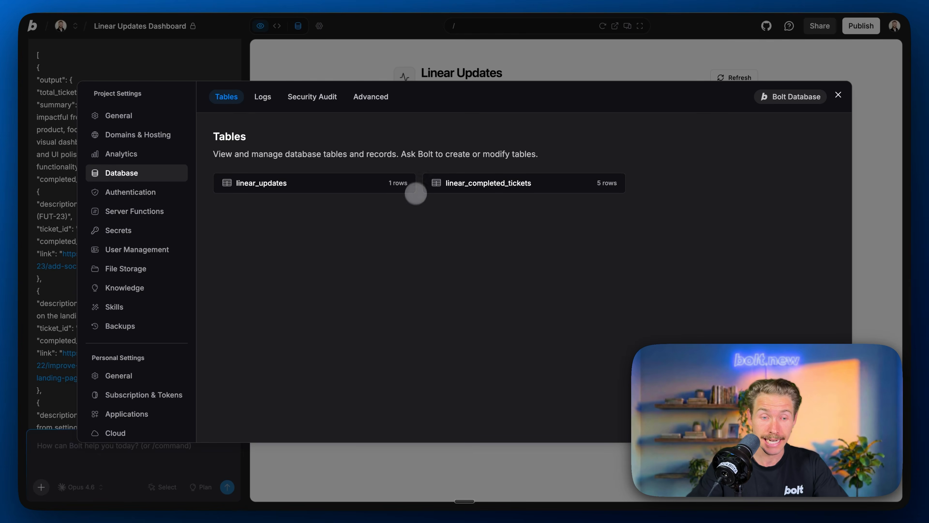
{"action": "left_click", "coordinate": [456, 186]}
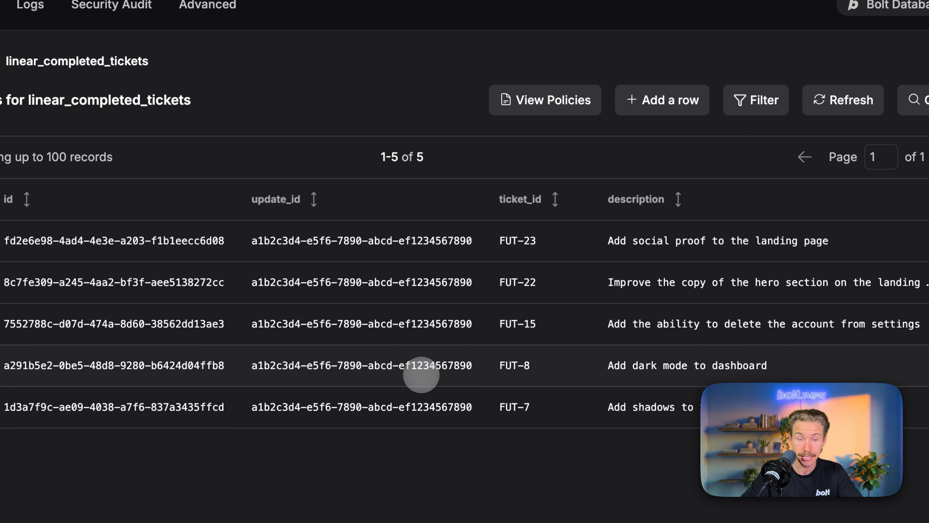
{"action": "scroll", "coordinate": [409, 366], "scroll_direction": "right", "scroll_amount": 3}
{"action": "scroll", "coordinate": [362, 325], "scroll_direction": "right", "scroll_amount": 10}
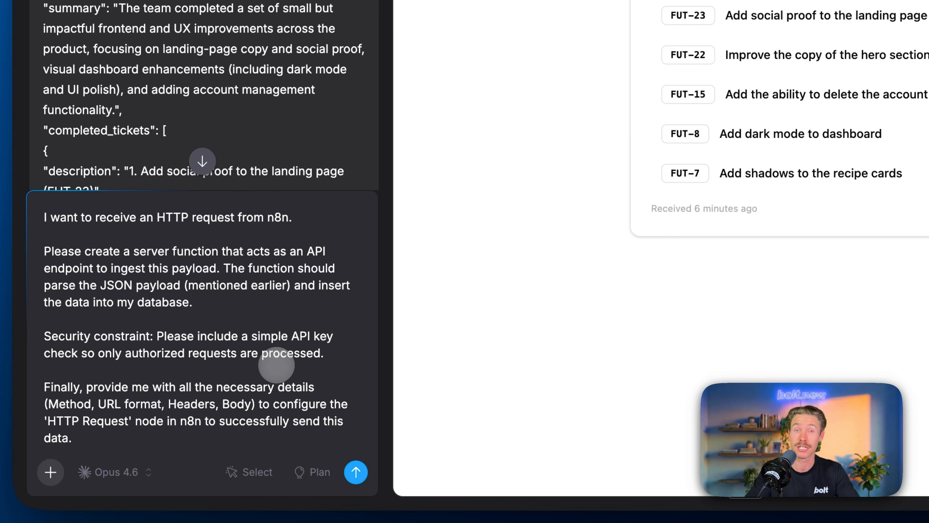
Step: Turn on Plan mode for the drafted n8n ingestion-endpoint prompt
{"action": "scroll", "coordinate": [279, 365], "scroll_direction": "down", "scroll_amount": 1}
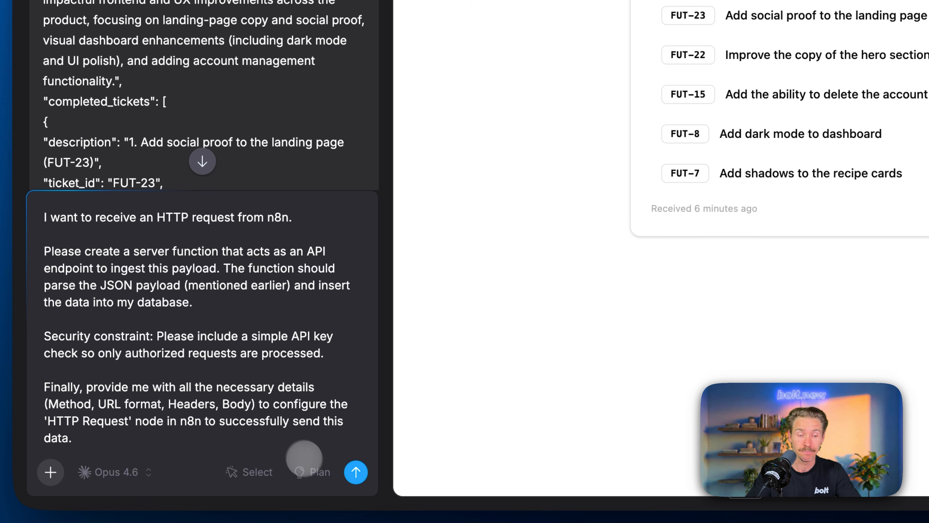
{"action": "left_click", "coordinate": [308, 471]}
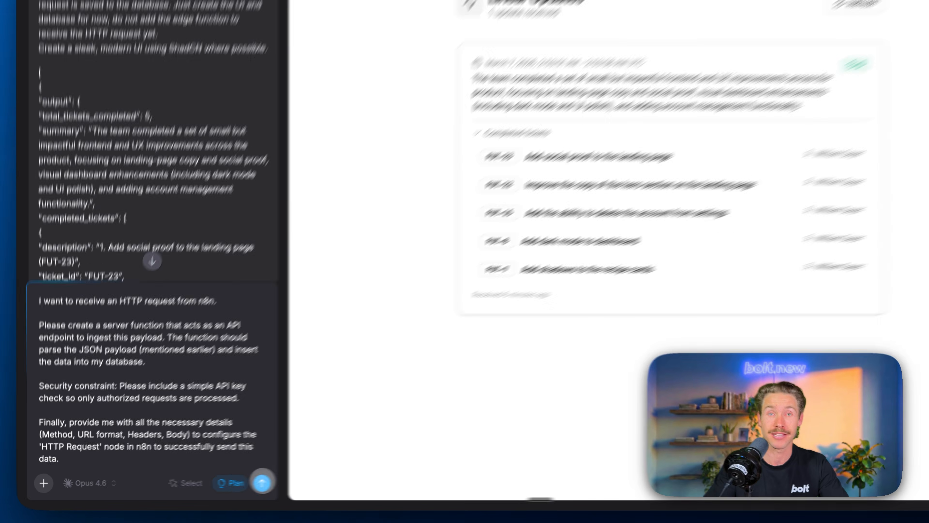
Step: Send the ingest-linear-update endpoint request, read through the generated plan, and approve implementing it
{"action": "left_click", "coordinate": [355, 472]}
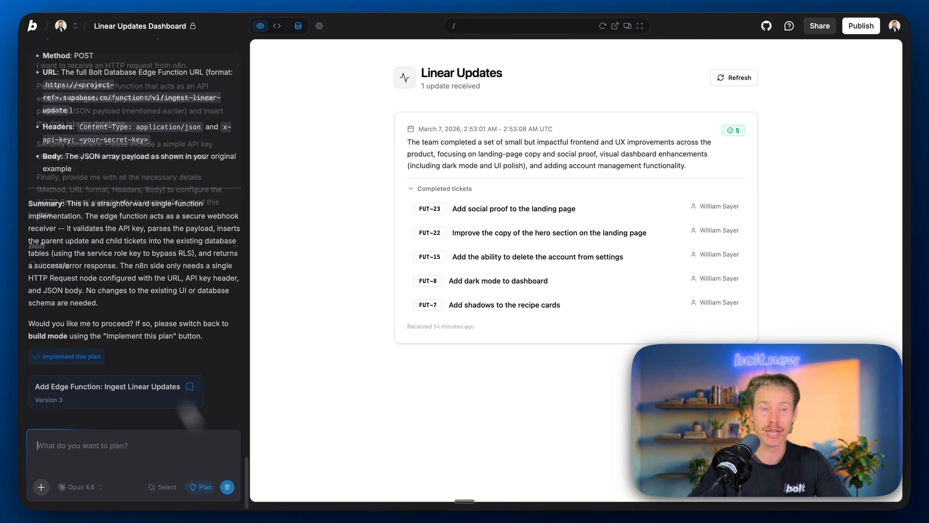
{"action": "scroll", "coordinate": [143, 256], "scroll_direction": "up", "scroll_amount": 15}
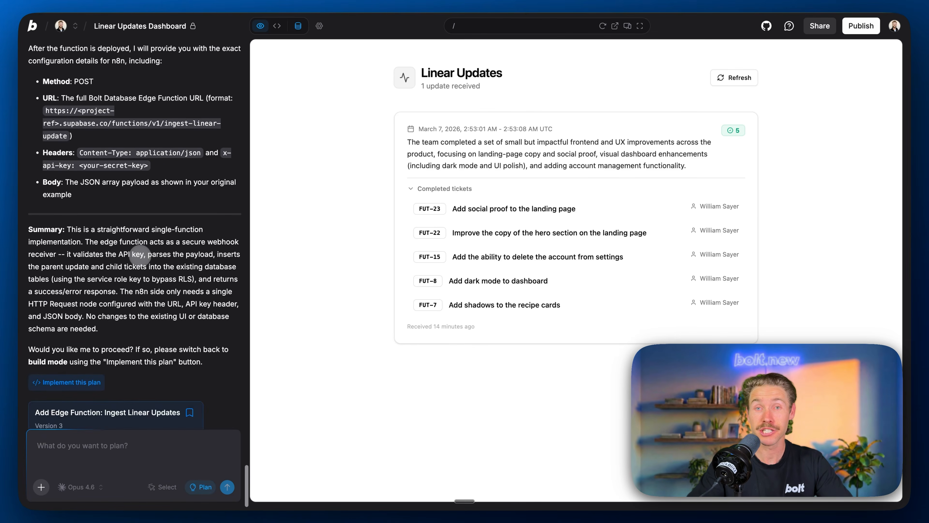
{"action": "scroll", "coordinate": [143, 256], "scroll_direction": "down", "scroll_amount": 5}
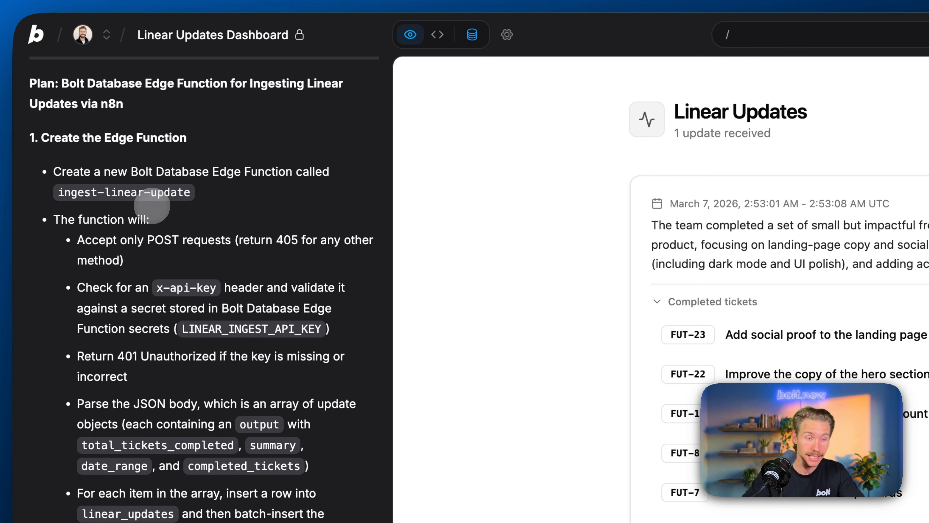
{"action": "scroll", "coordinate": [152, 206], "scroll_direction": "down", "scroll_amount": 3}
{"action": "scroll", "coordinate": [152, 206], "scroll_direction": "down", "scroll_amount": 2}
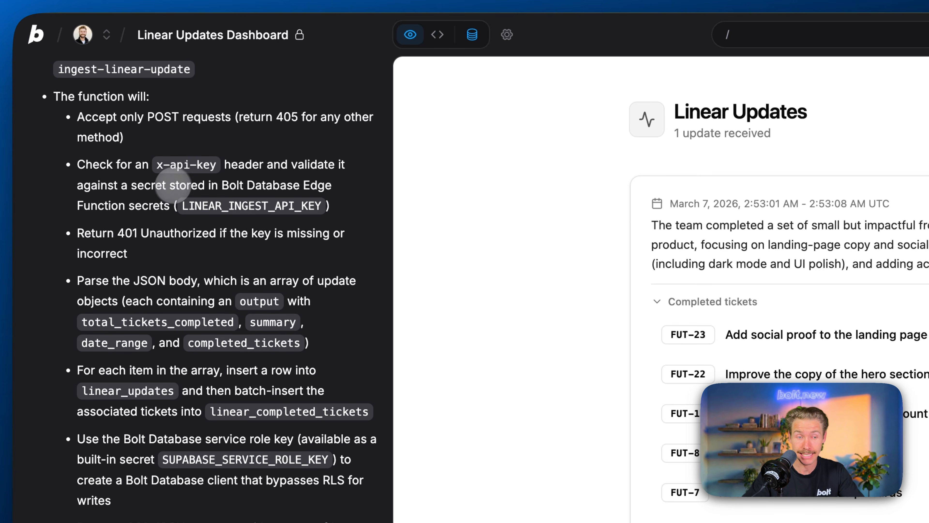
{"action": "scroll", "coordinate": [190, 183], "scroll_direction": "down", "scroll_amount": 2}
{"action": "scroll", "coordinate": [190, 183], "scroll_direction": "down", "scroll_amount": 14}
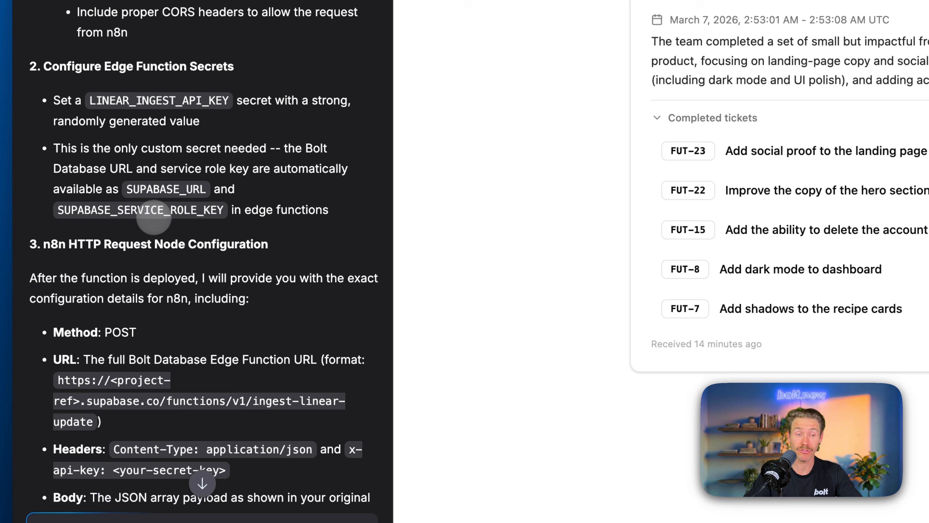
{"action": "scroll", "coordinate": [154, 218], "scroll_direction": "down", "scroll_amount": 4}
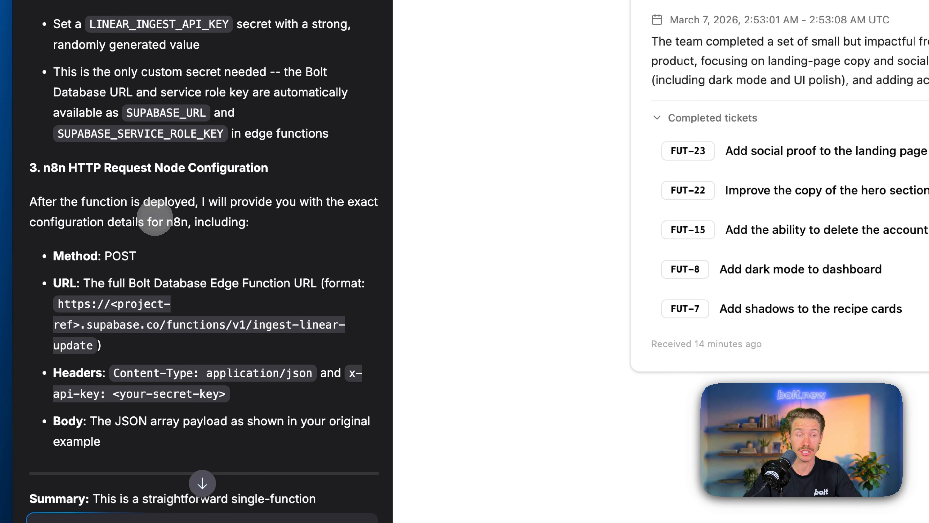
{"action": "scroll", "coordinate": [216, 253], "scroll_direction": "down", "scroll_amount": 3}
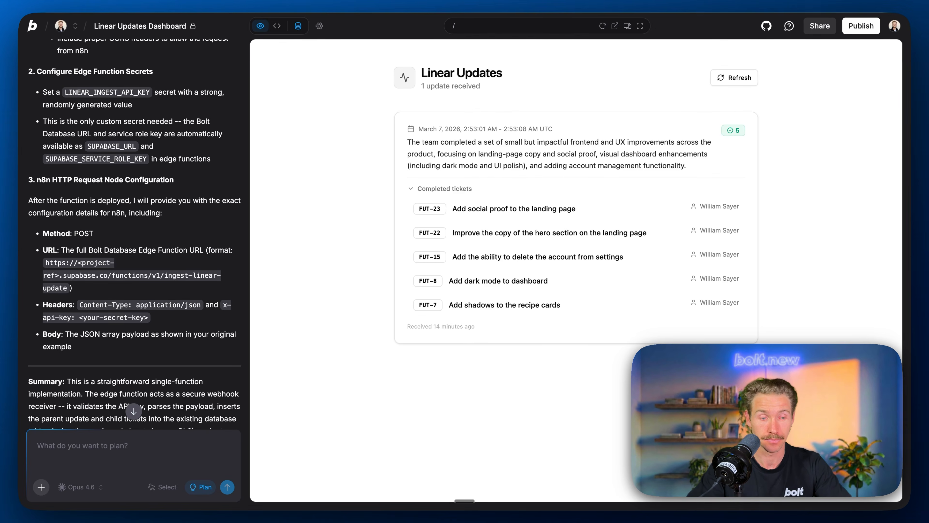
{"action": "scroll", "coordinate": [134, 235], "scroll_direction": "down", "scroll_amount": 5}
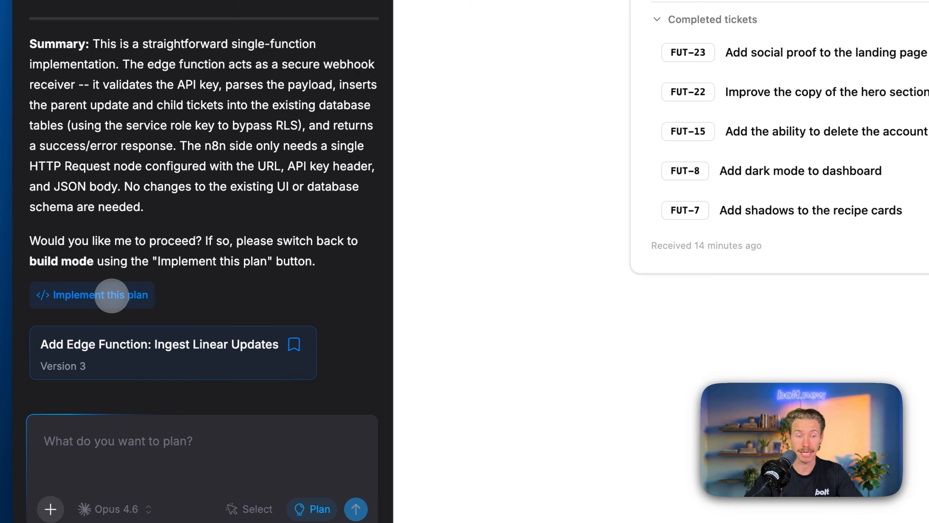
{"action": "left_click", "coordinate": [76, 356]}
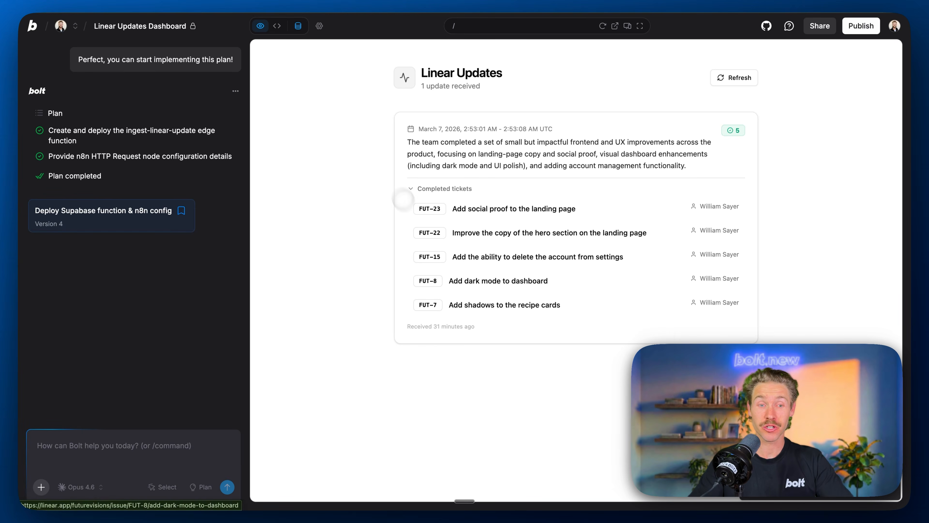
Step: Check that ingest-linear-update is listed under the project's Server Functions settings
{"action": "left_click", "coordinate": [317, 26]}
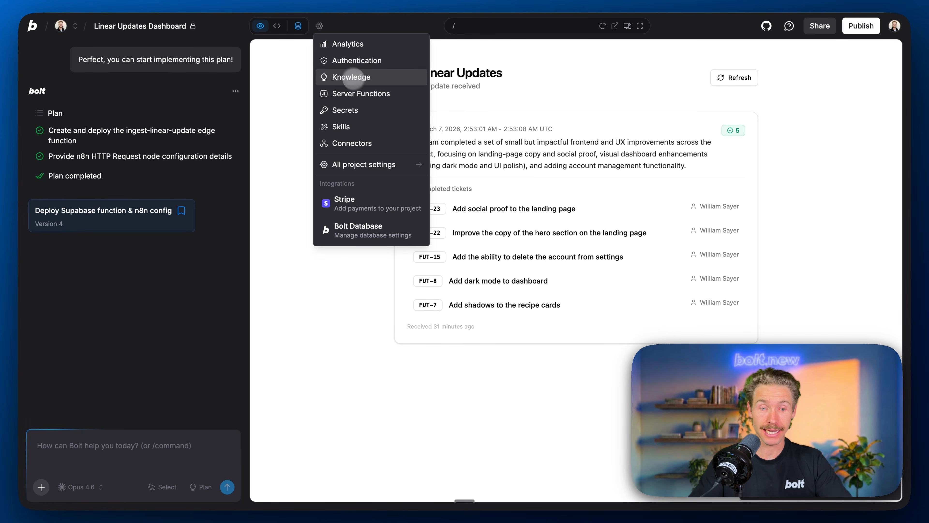
{"action": "left_click", "coordinate": [358, 91]}
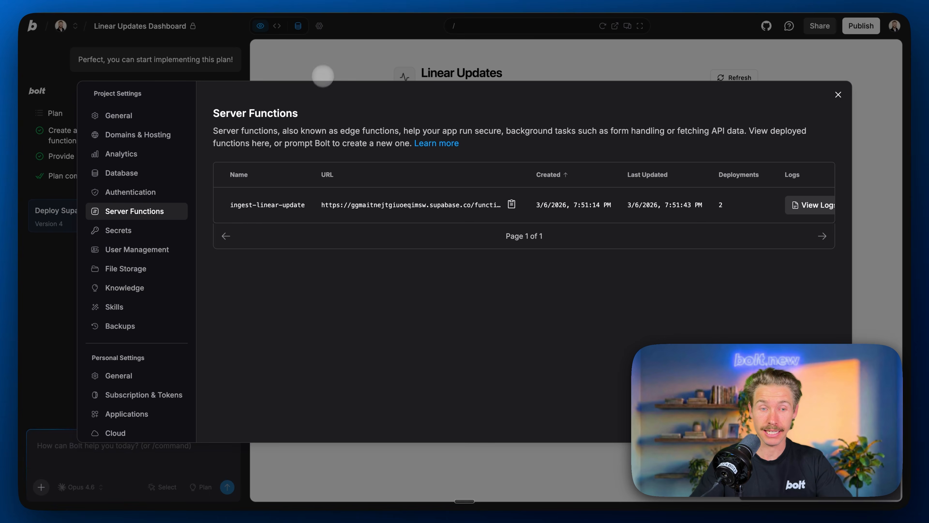
{"action": "left_click", "coordinate": [268, 28]}
Step: Open supabase/functions/ingest-linear-update/index.ts in Code view and read through it
{"action": "left_click", "coordinate": [277, 26]}
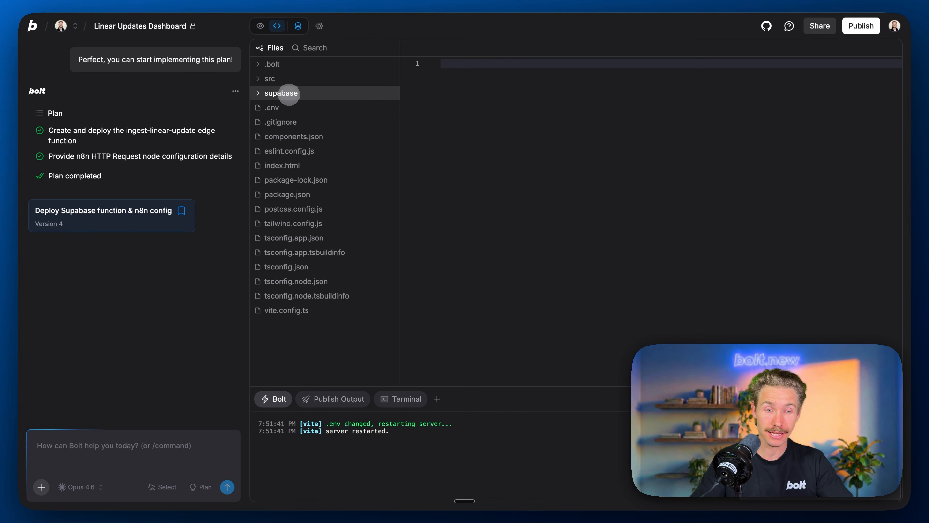
{"action": "left_click", "coordinate": [288, 94]}
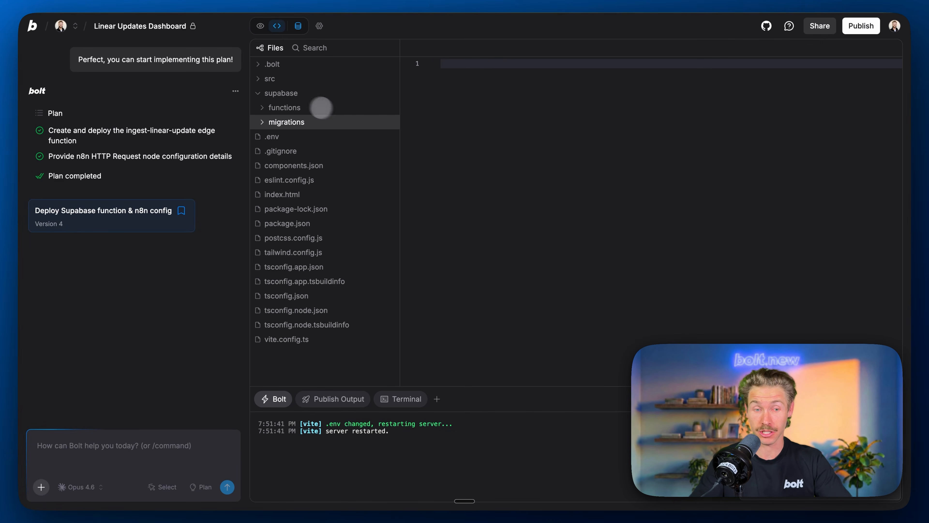
{"action": "left_click", "coordinate": [294, 106]}
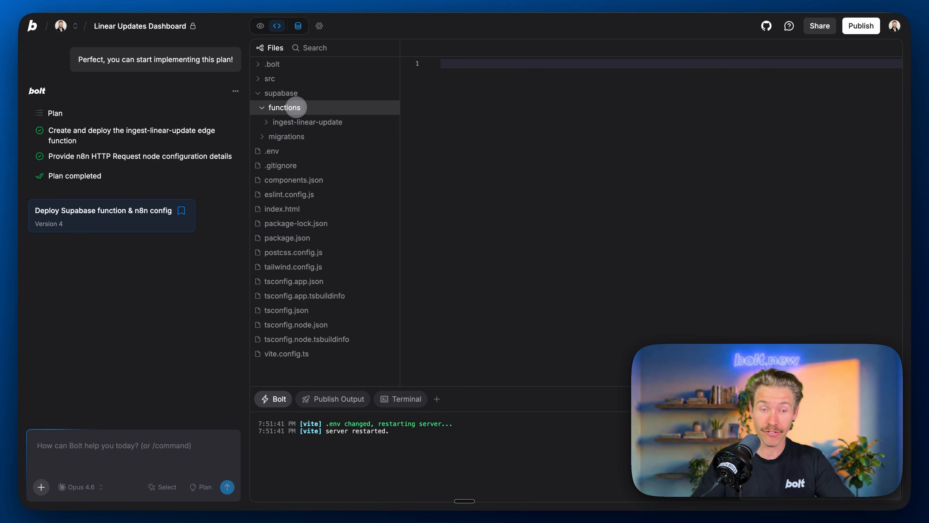
{"action": "left_click", "coordinate": [311, 122]}
{"action": "left_click", "coordinate": [297, 136]}
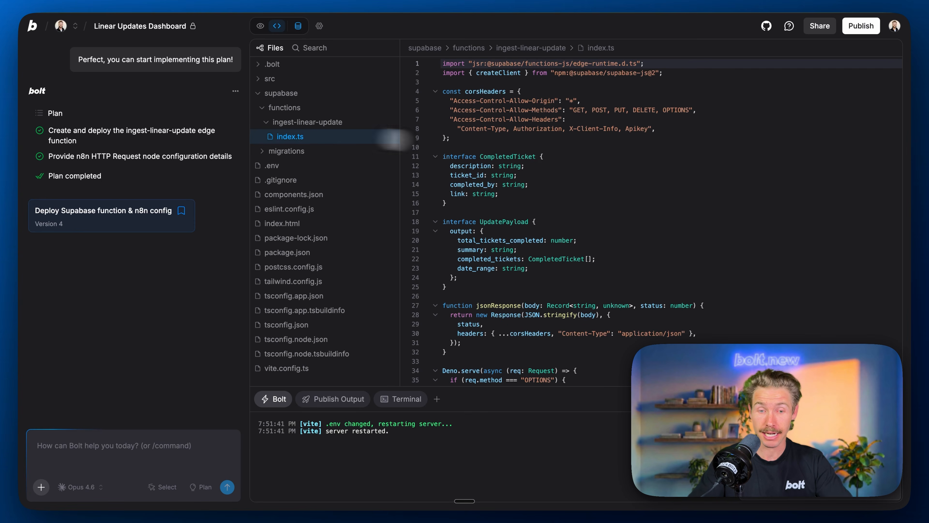
{"action": "scroll", "coordinate": [615, 169], "scroll_direction": "down", "scroll_amount": 2}
{"action": "scroll", "coordinate": [615, 169], "scroll_direction": "down", "scroll_amount": 15}
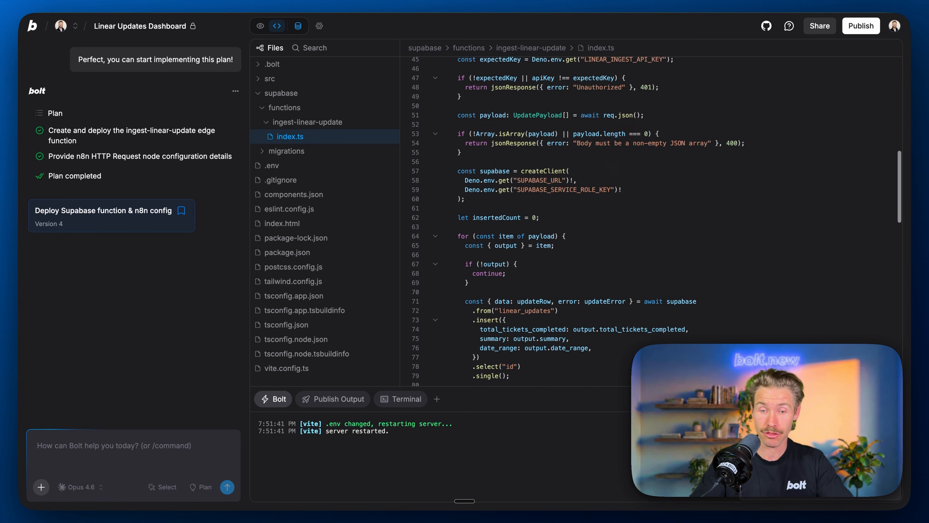
{"action": "scroll", "coordinate": [615, 169], "scroll_direction": "down", "scroll_amount": 7}
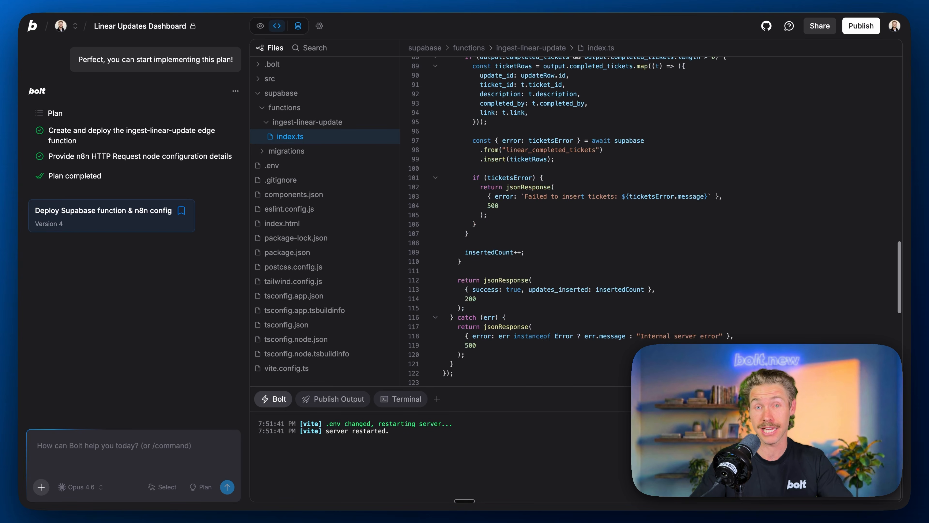
{"action": "scroll", "coordinate": [418, 84], "scroll_direction": "up", "scroll_amount": 20}
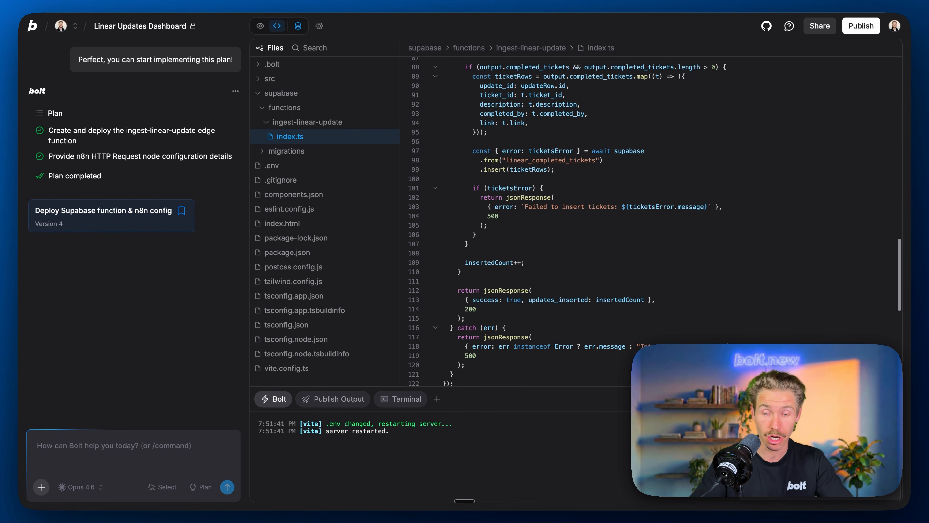
Step: Create the LINEAR_INGEST_API_KEY secret with a value via the Missing secrets notice in Preview
{"action": "left_click", "coordinate": [260, 26]}
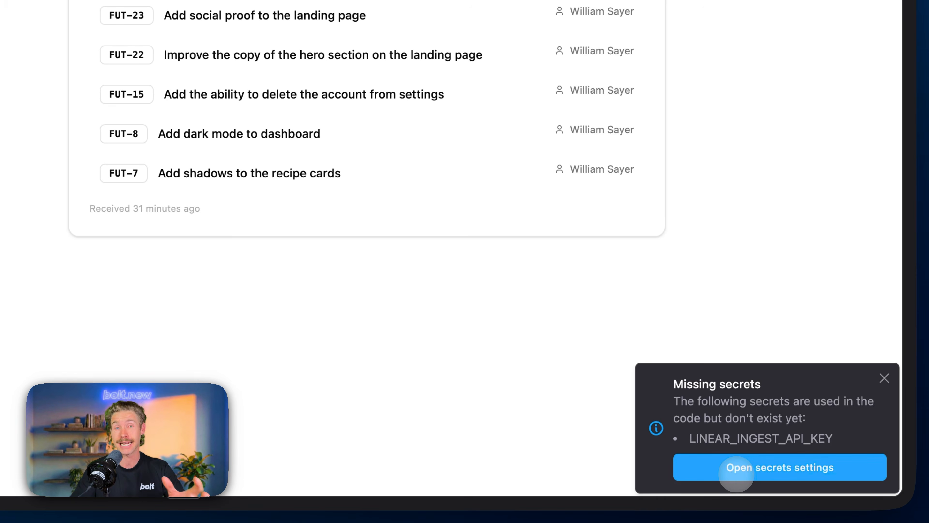
{"action": "left_click", "coordinate": [738, 473]}
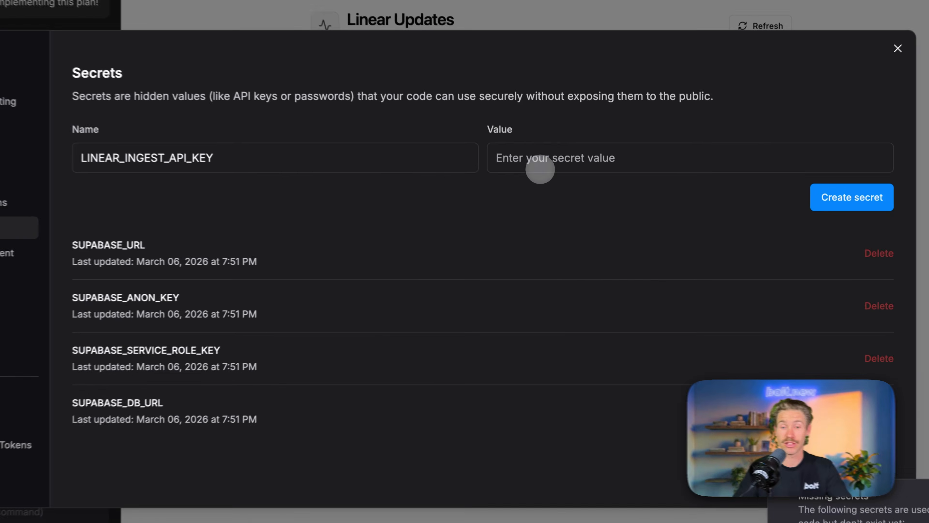
{"action": "left_click", "coordinate": [566, 176]}
{"action": "type", "text": "•"}
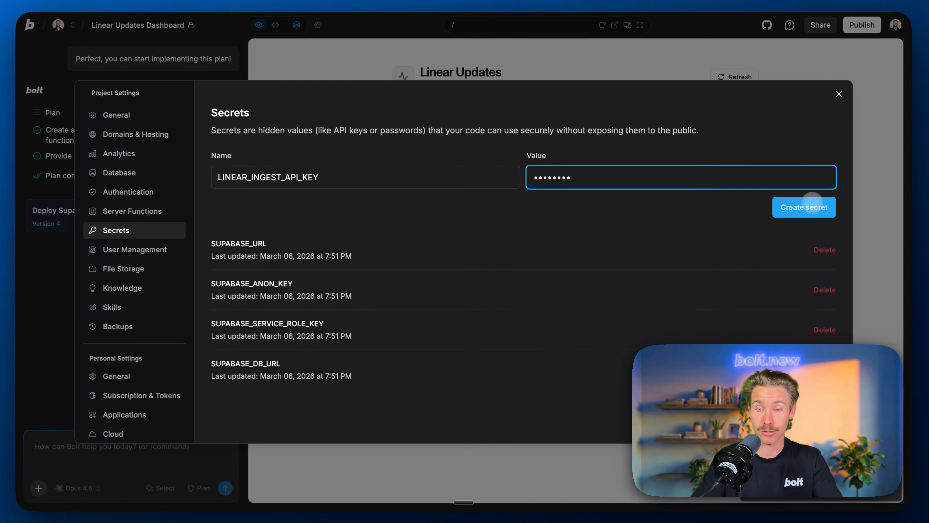
{"action": "left_click", "coordinate": [856, 196]}
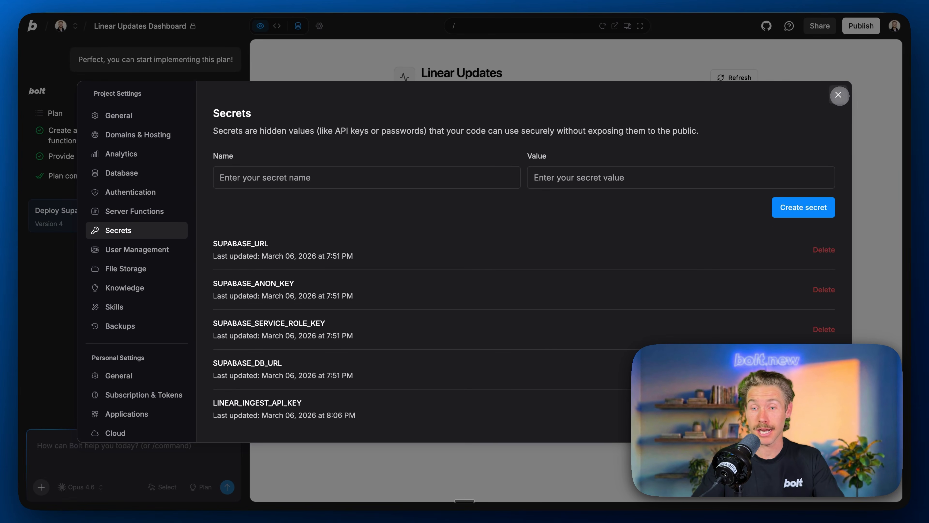
{"action": "left_click", "coordinate": [838, 95]}
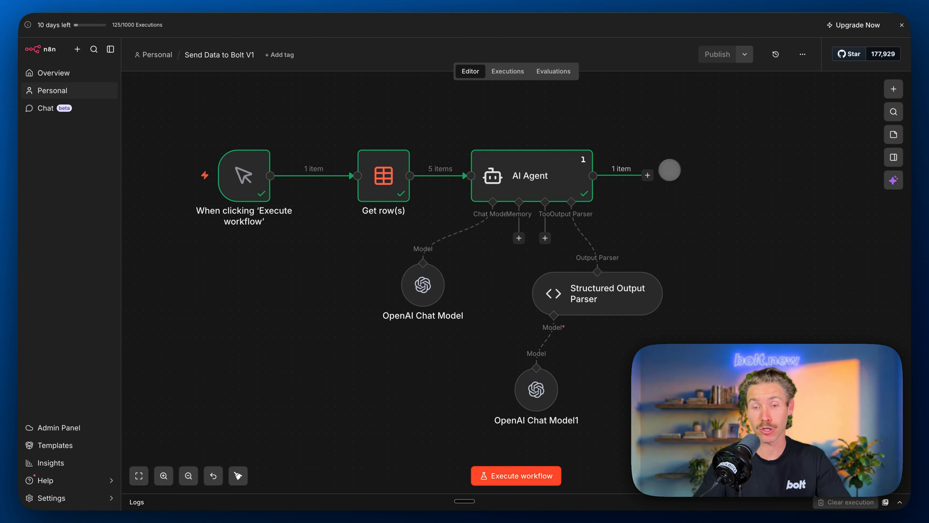
Step: Add an HTTP Request node after the AI Agent and set its method to POST
{"action": "left_click", "coordinate": [648, 176]}
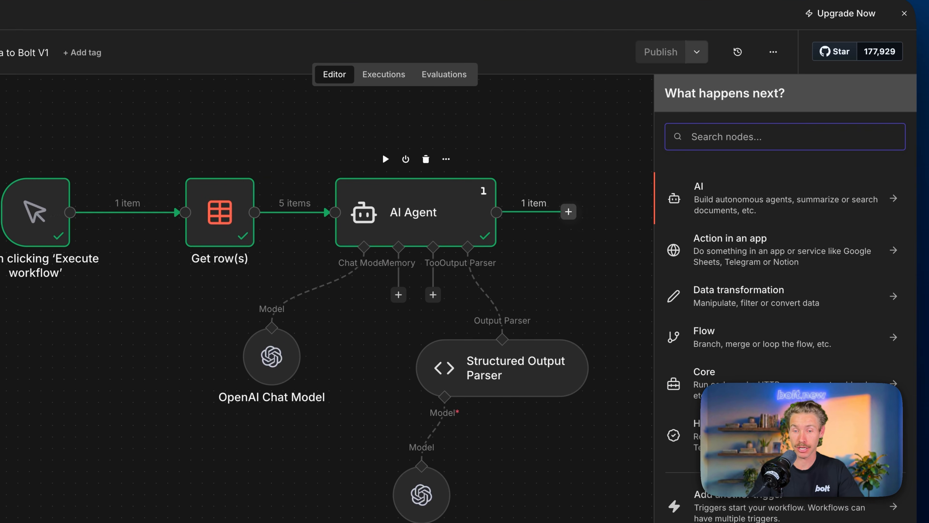
{"action": "type", "text": "htt"}
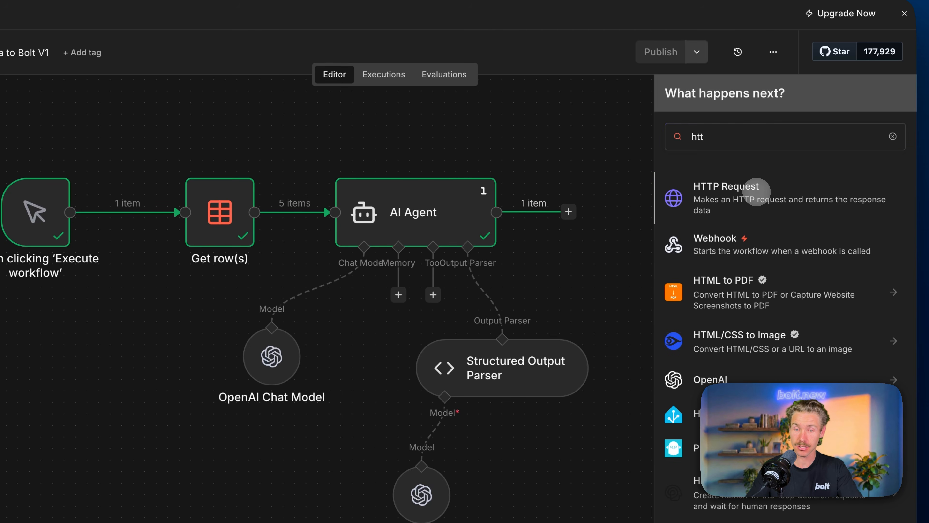
{"action": "left_click", "coordinate": [757, 192]}
{"action": "left_click", "coordinate": [365, 137]}
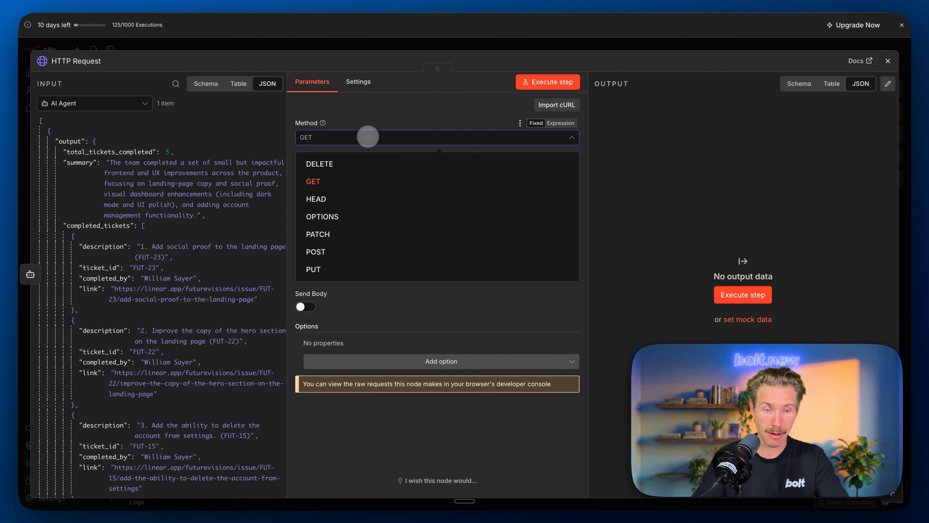
{"action": "left_click", "coordinate": [335, 252]}
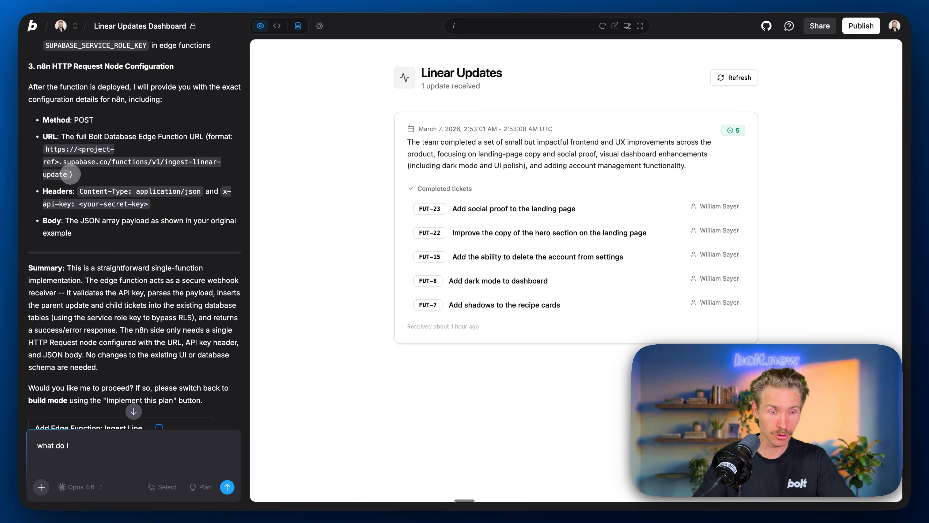
Step: Paste the example ingest-linear-update URL into the POST request, swapping in the Supabase project ref from .env
{"action": "left_click_drag", "start_coordinate": [70, 174], "coordinate": [44, 150]}
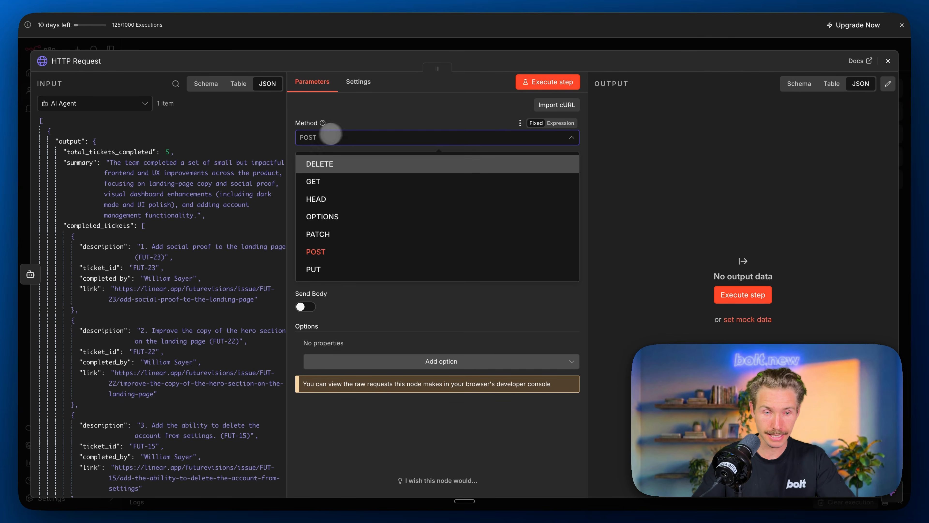
{"action": "left_click", "coordinate": [360, 115]}
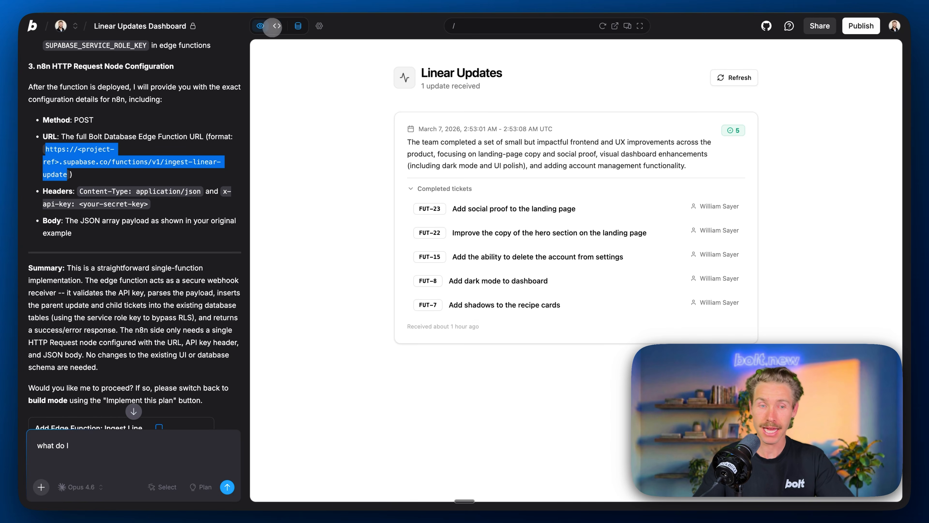
{"action": "left_click", "coordinate": [276, 26]}
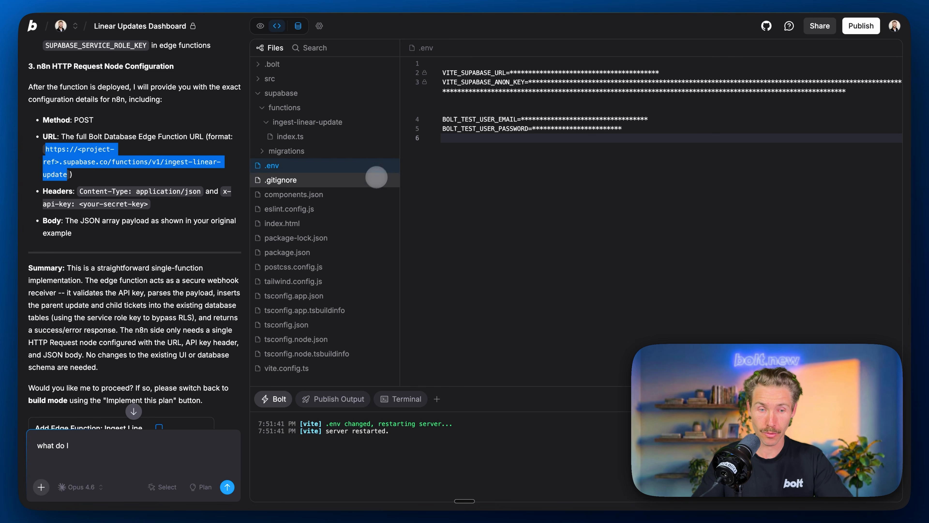
{"action": "left_click", "coordinate": [535, 70]}
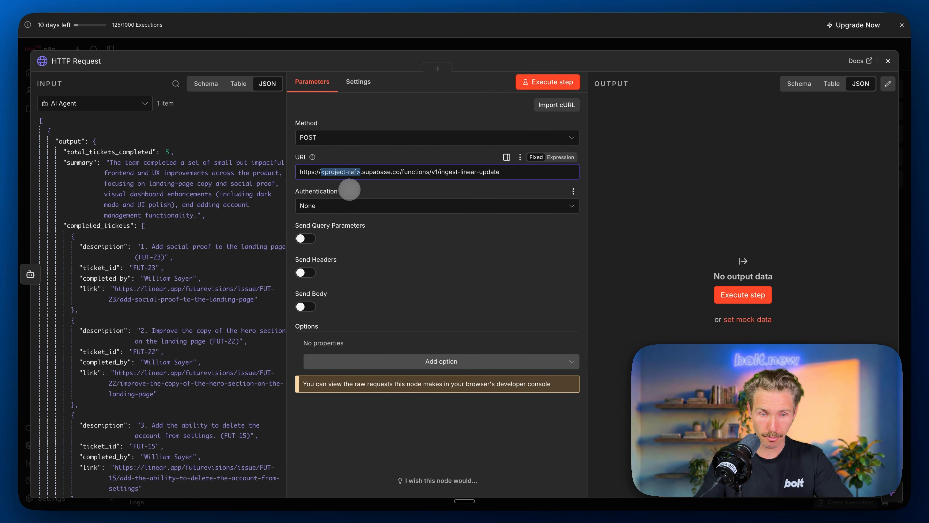
{"action": "key", "text": "BackSpace"}
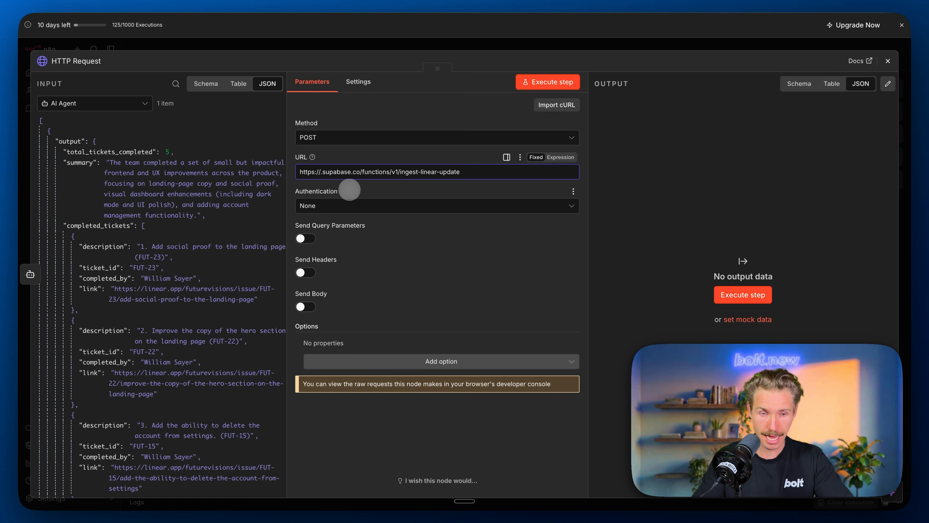
{"action": "type", "text": "ggmaitnejtgiuoeqimsw"}
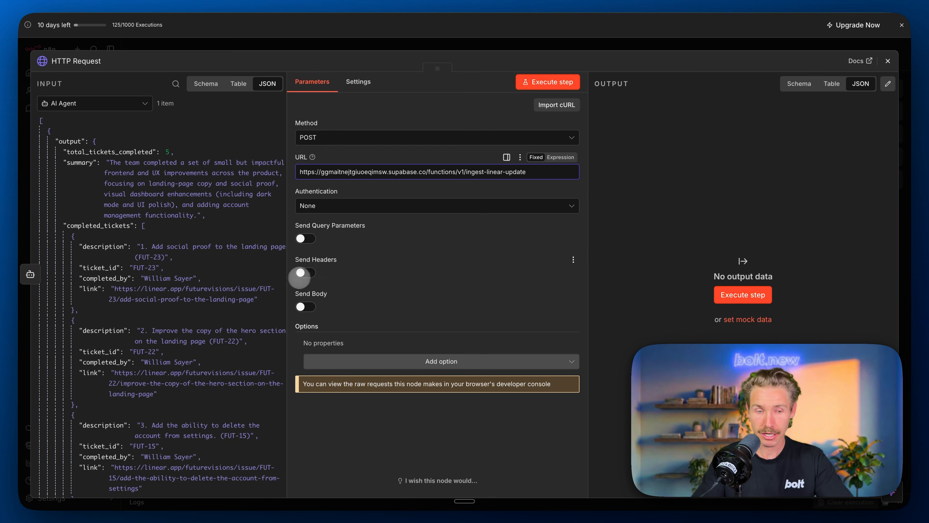
Step: Turn on request headers and add a Content-Type header set to application/json
{"action": "left_click", "coordinate": [305, 273]}
{"action": "scroll", "coordinate": [409, 259], "scroll_direction": "down", "scroll_amount": 3}
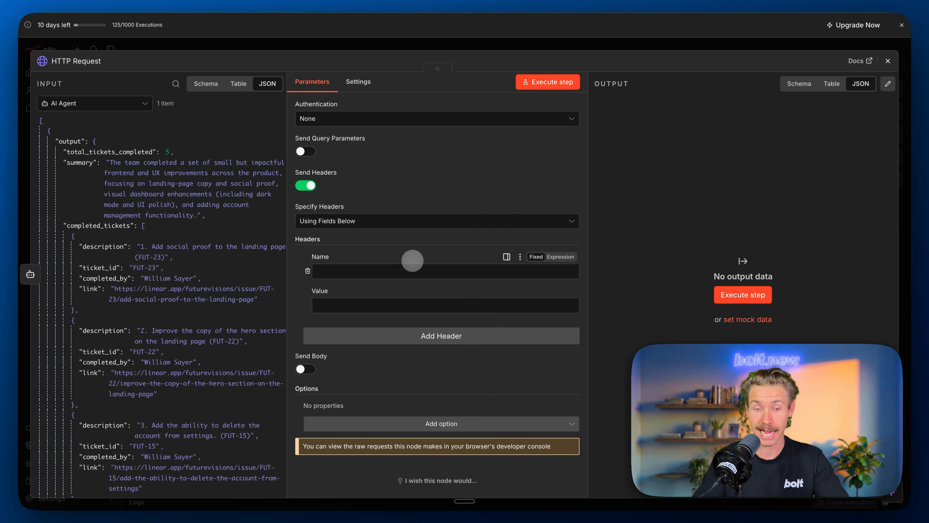
{"action": "left_click", "coordinate": [417, 334]}
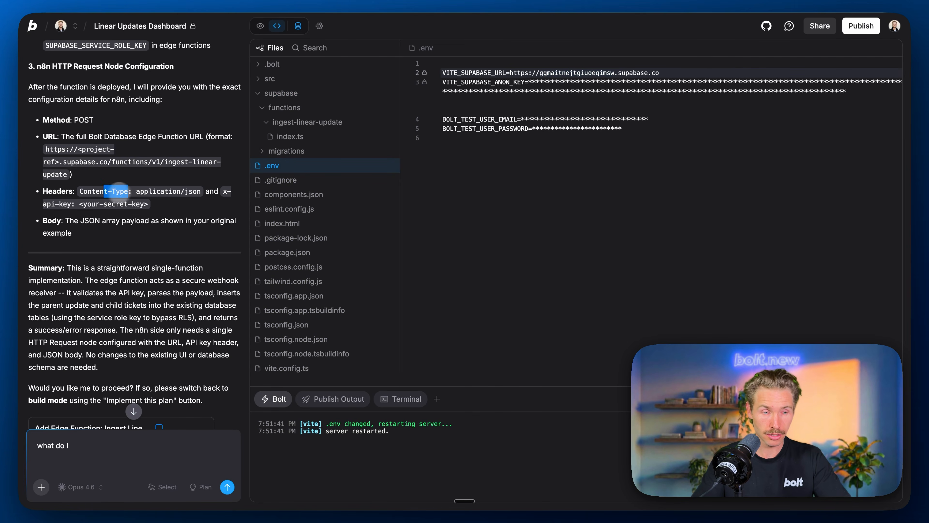
{"action": "left_click_drag", "start_coordinate": [118, 190], "coordinate": [81, 191]}
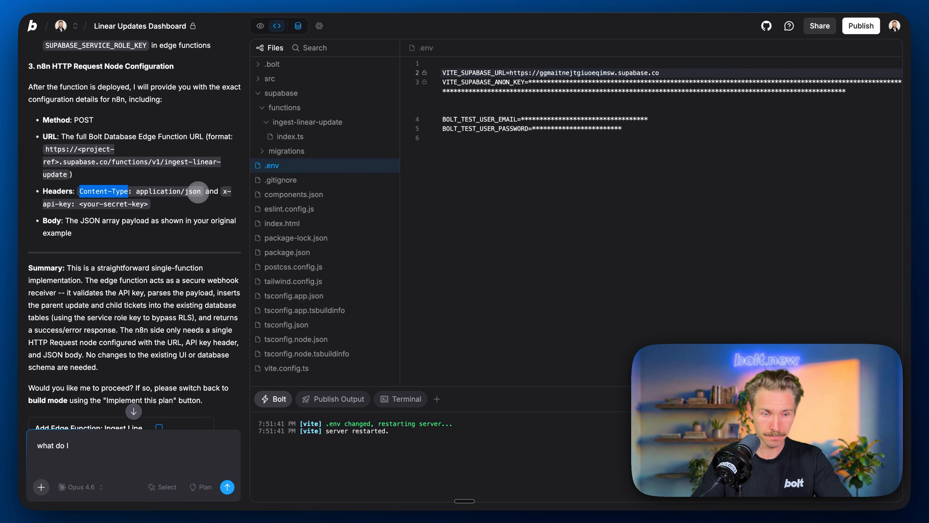
{"action": "left_click_drag", "start_coordinate": [201, 192], "coordinate": [136, 192]}
{"action": "key", "text": "super+c"}
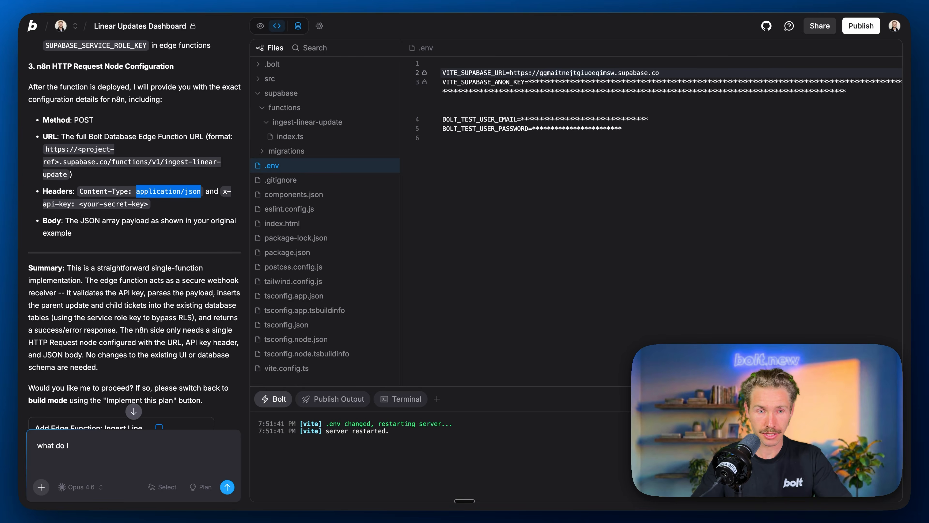
{"action": "key", "text": "ctrl+Tab"}
{"action": "left_click", "coordinate": [334, 303]}
{"action": "key", "text": "super+v"}
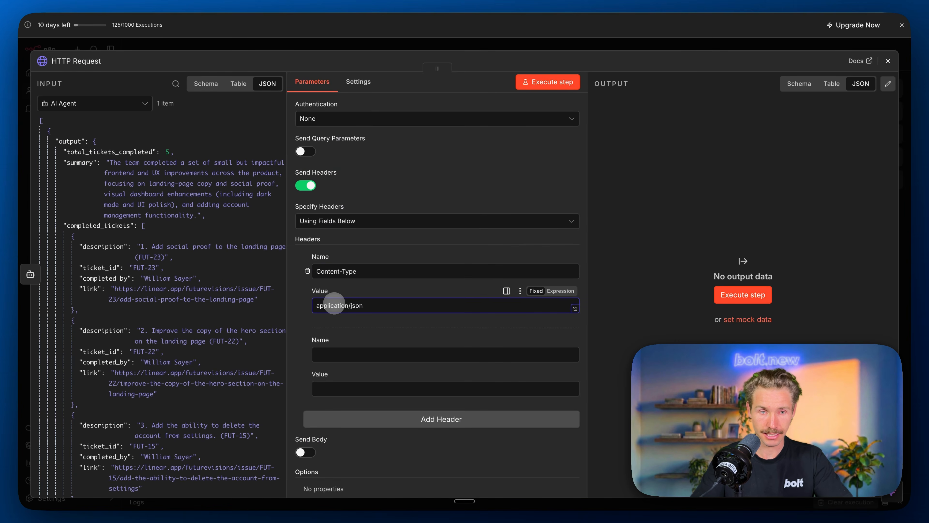
Step: Add an x-api-key header carrying the secret key, then test-run the request
{"action": "key", "text": "ctrl+Tab"}
{"action": "left_click", "coordinate": [206, 195]}
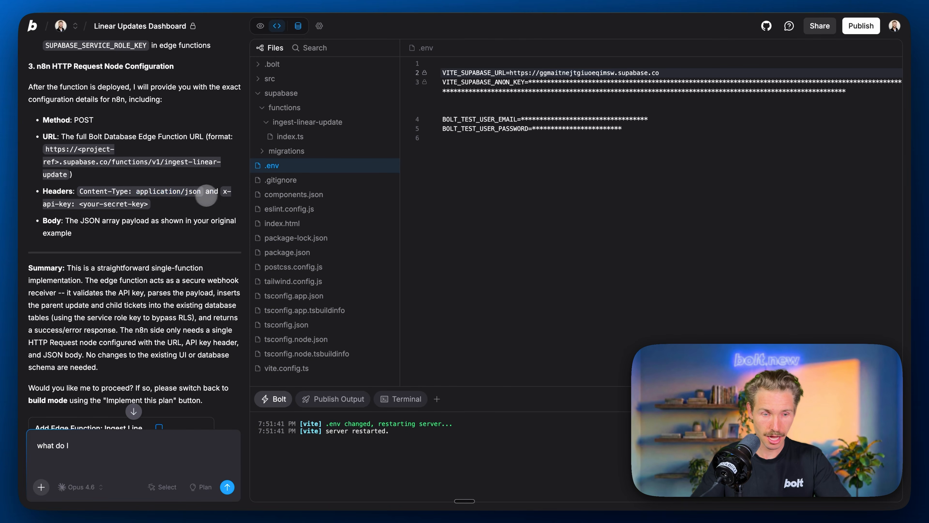
{"action": "left_click_drag", "start_coordinate": [234, 191], "coordinate": [73, 206]}
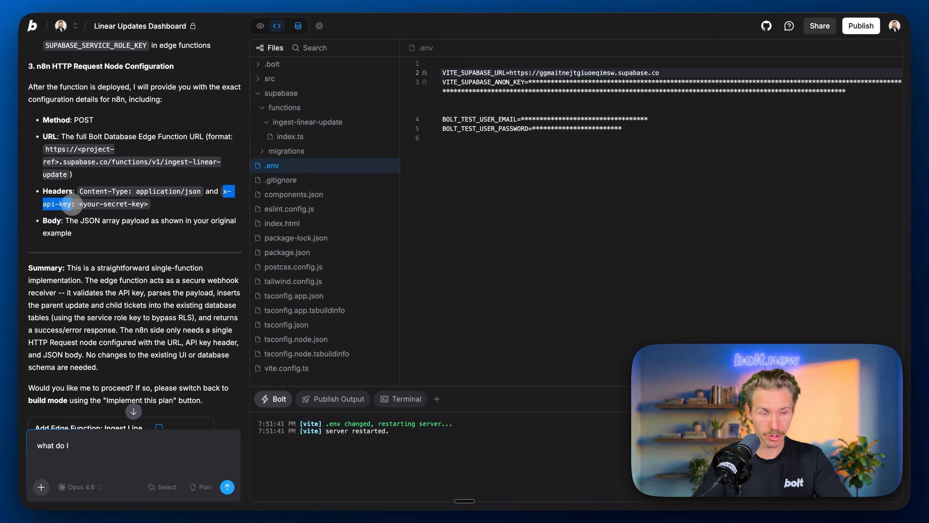
{"action": "key", "text": "ctrl+Tab"}
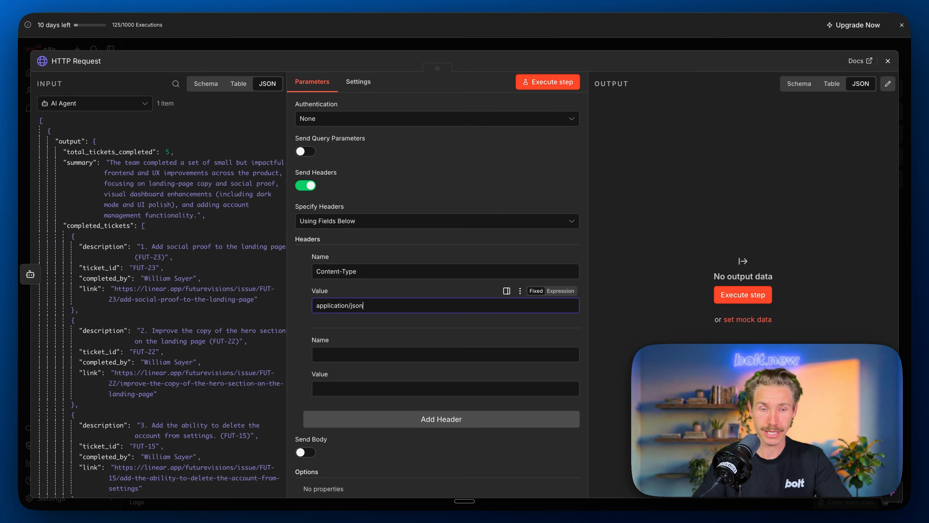
{"action": "left_click", "coordinate": [339, 350]}
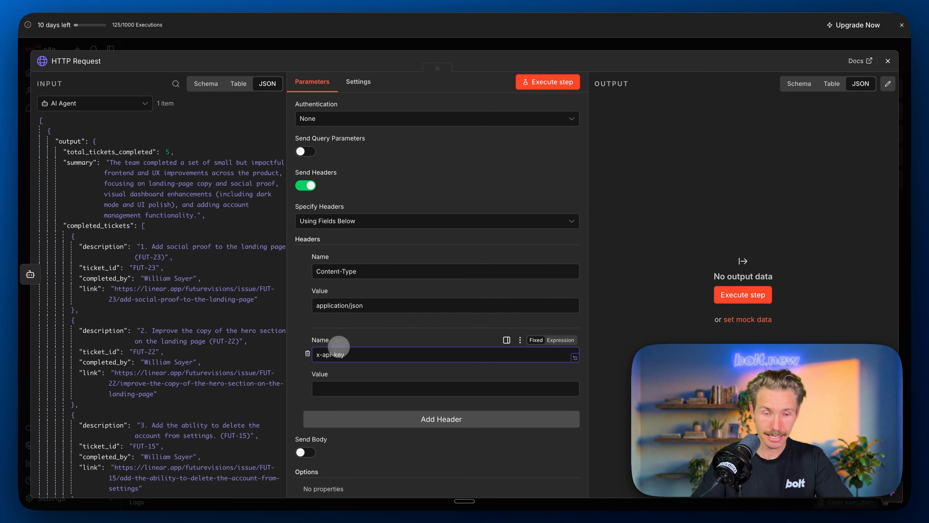
{"action": "left_click", "coordinate": [334, 388]}
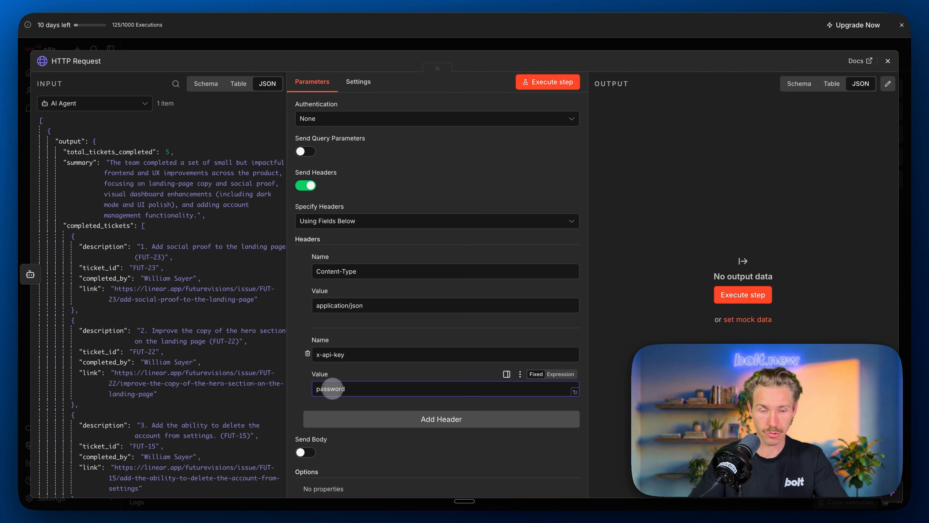
{"action": "left_click", "coordinate": [305, 388]}
{"action": "scroll", "coordinate": [305, 387], "scroll_direction": "down", "scroll_amount": 3}
{"action": "scroll", "coordinate": [305, 389], "scroll_direction": "up", "scroll_amount": 2}
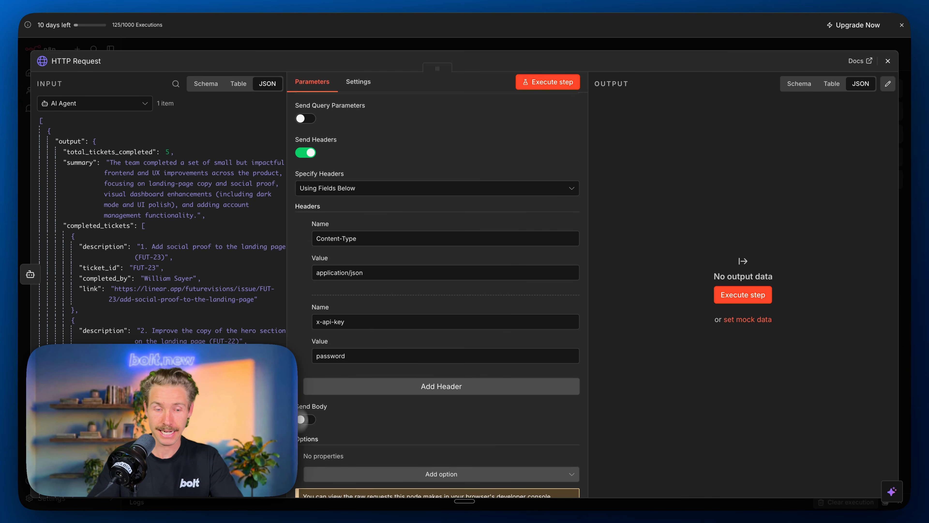
{"action": "left_click", "coordinate": [544, 82]}
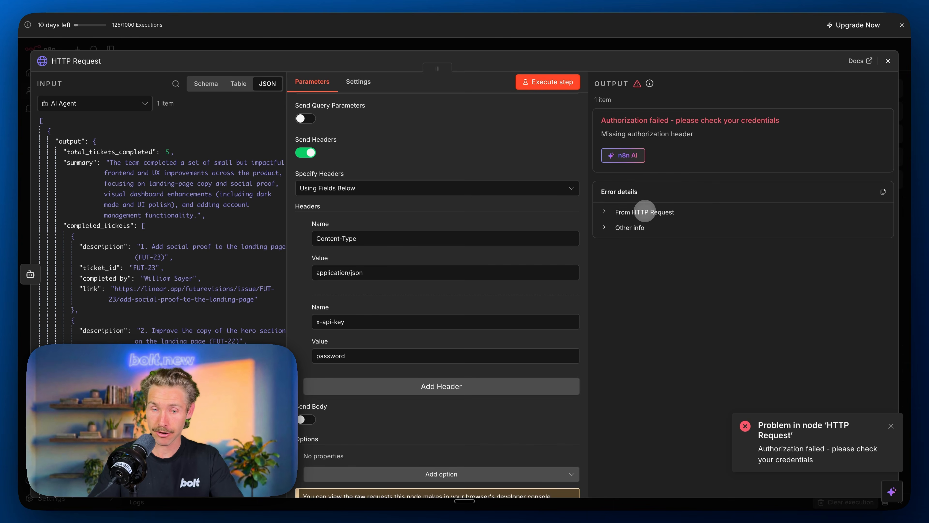
Step: Expand the 401 Missing authorization header error details and screenshot the error output
{"action": "left_click", "coordinate": [643, 211]}
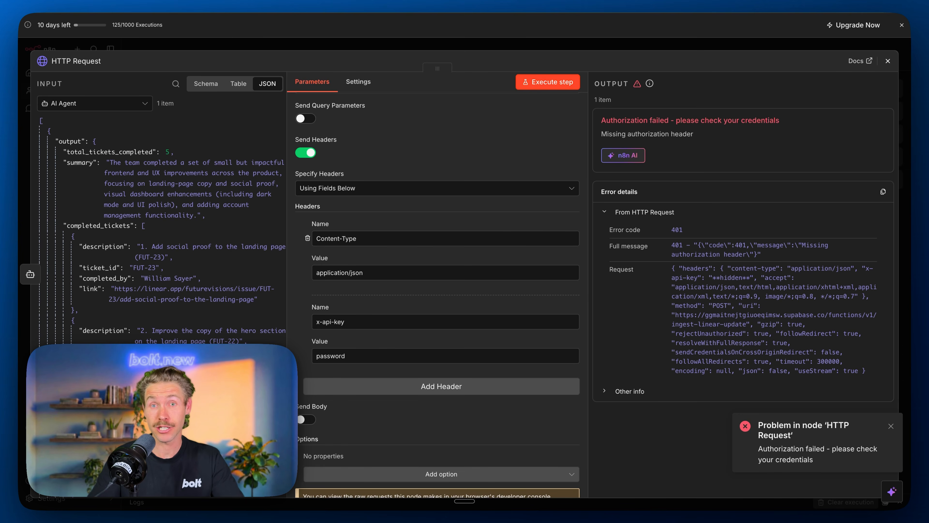
{"action": "key", "text": "super+shift+4"}
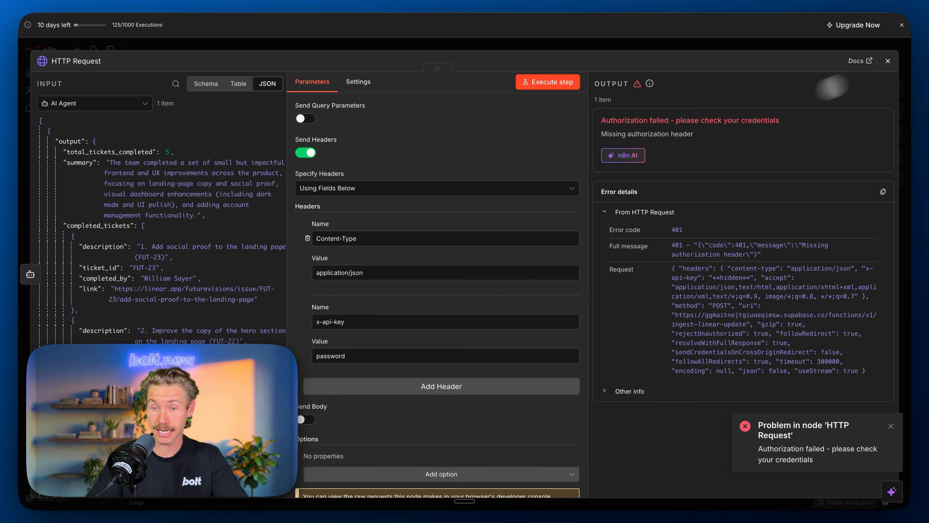
{"action": "left_click_drag", "start_coordinate": [896, 51], "coordinate": [283, 507]}
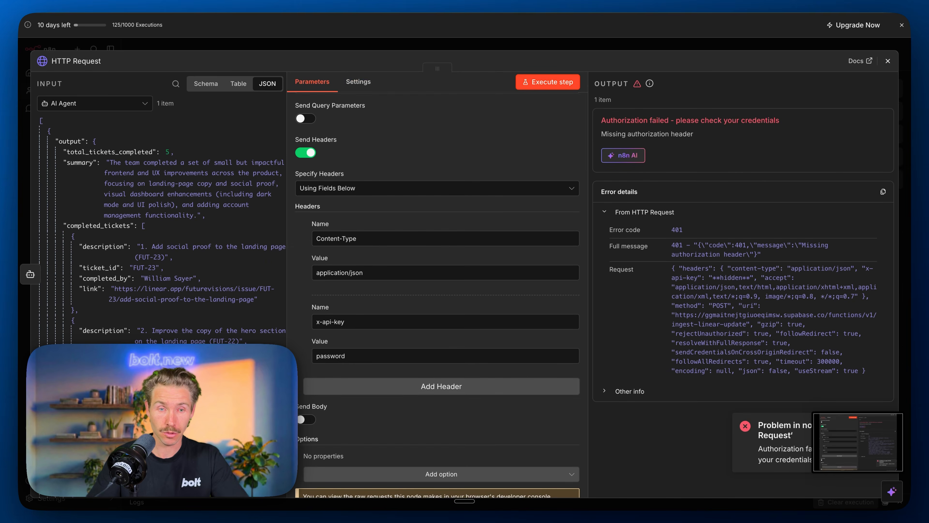
{"action": "key", "text": "super+Tab"}
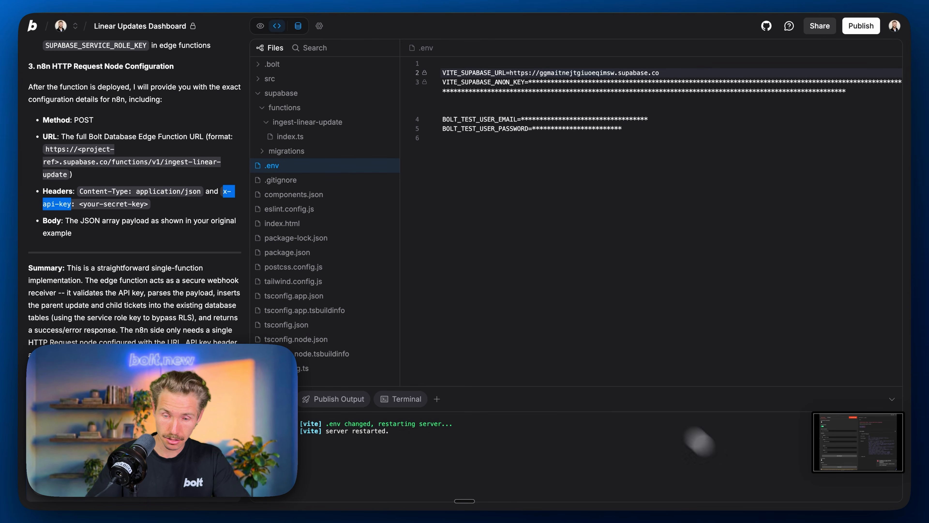
Step: Attach the error screenshot and ask 'I'm getting a 401 authorization error. What do we need to do to fix this?'
{"action": "left_click_drag", "start_coordinate": [841, 438], "coordinate": [84, 470]}
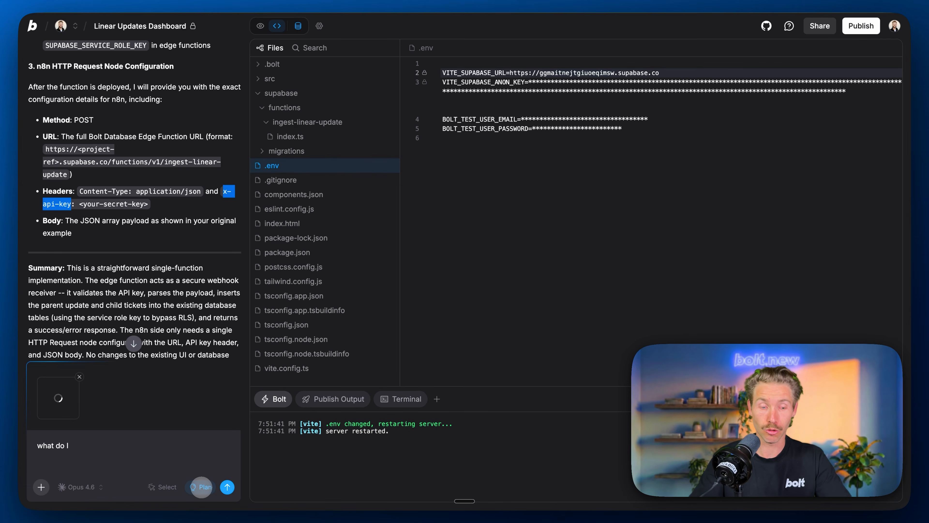
{"action": "left_click_drag", "start_coordinate": [94, 450], "coordinate": [37, 445]}
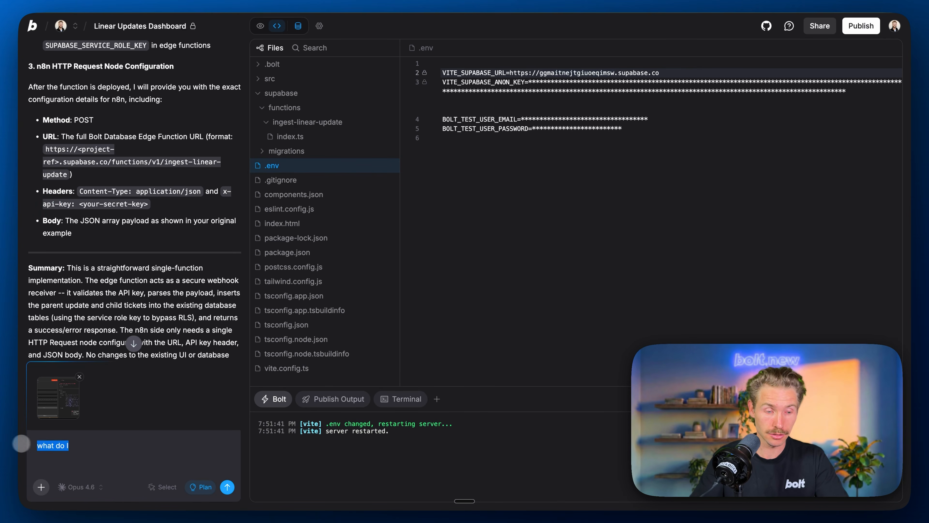
{"action": "key", "text": "BackSpace"}
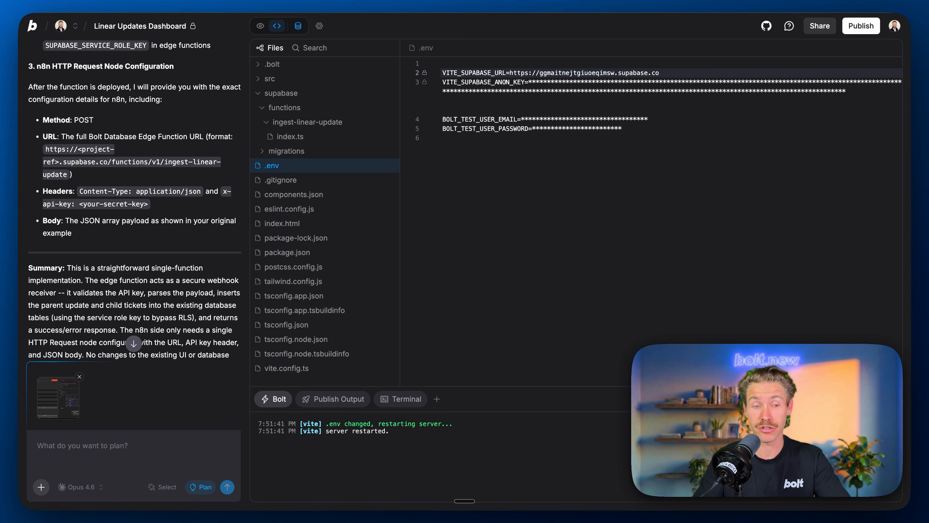
{"action": "type", "text": "I'm getting a 401 authorization error. What do we need to do to fix this?"}
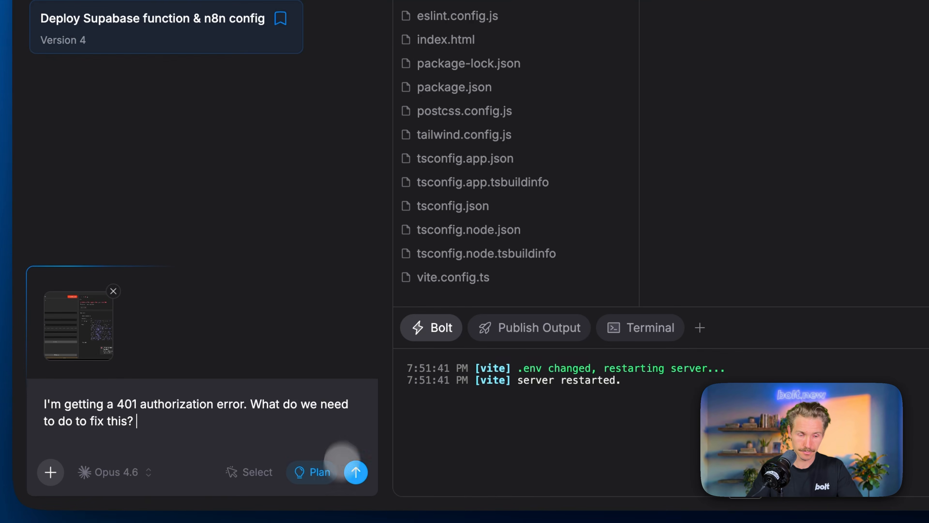
{"action": "left_click", "coordinate": [355, 473]}
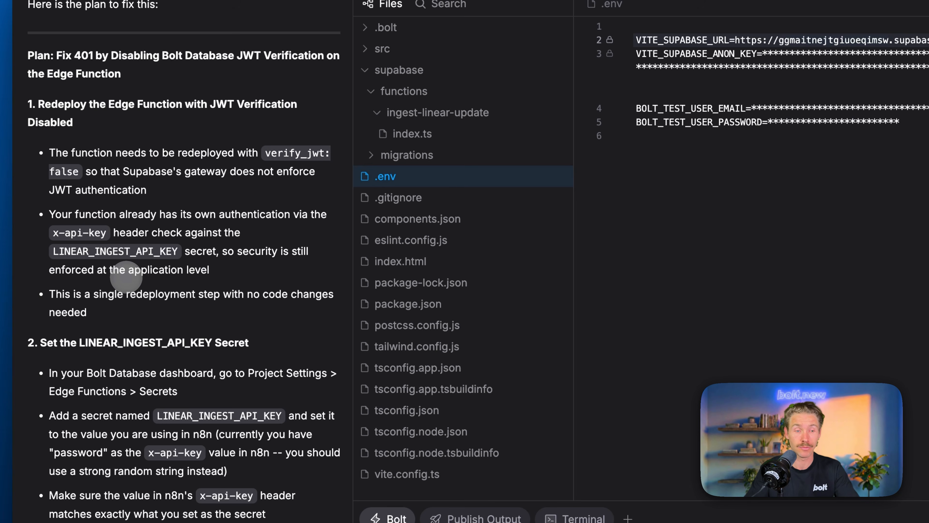
{"action": "scroll", "coordinate": [127, 277], "scroll_direction": "down", "scroll_amount": 10}
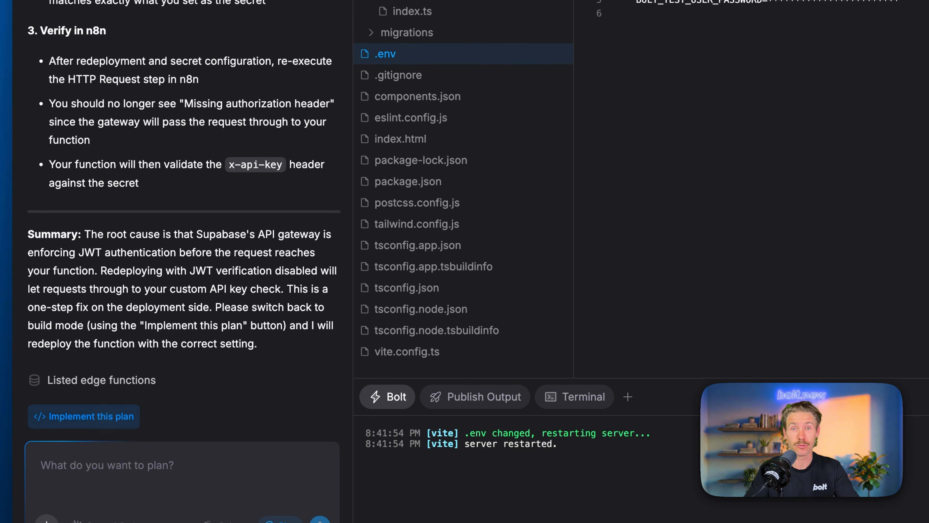
Step: Implement Bolt's JWT-disabling fix, re-run the request, and screenshot the 500 Unexpected end of JSON input error
{"action": "left_click", "coordinate": [83, 417]}
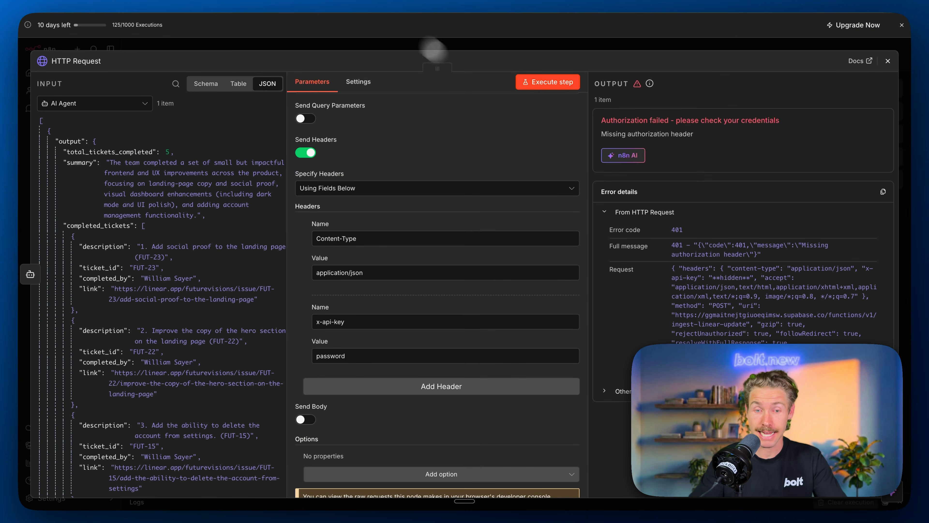
{"action": "left_click", "coordinate": [548, 82]}
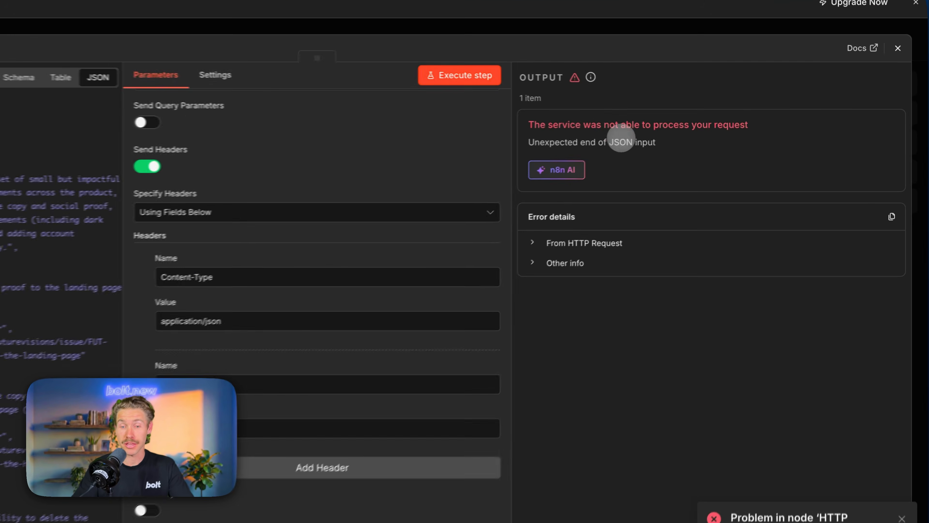
{"action": "left_click", "coordinate": [578, 248]}
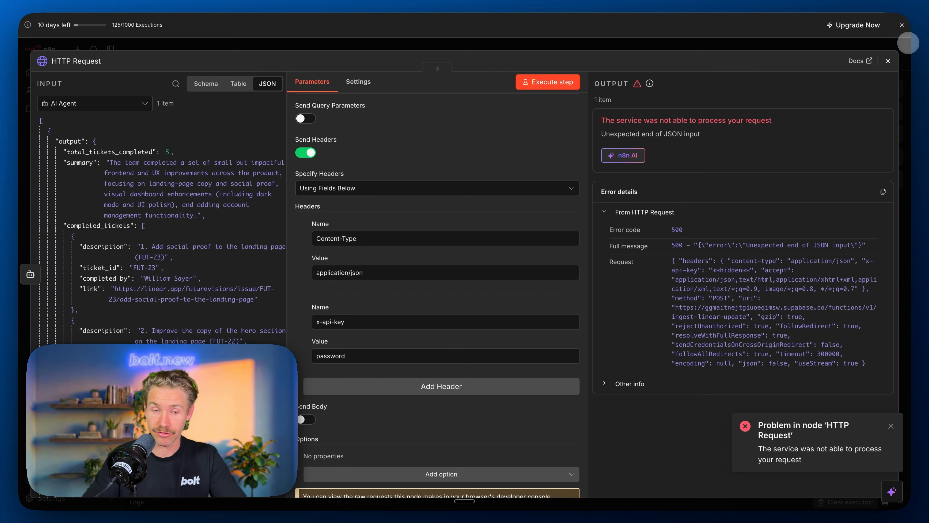
{"action": "key", "text": "super+shift+4"}
{"action": "left_click_drag", "start_coordinate": [908, 43], "coordinate": [287, 491]}
{"action": "key", "text": "ctrl+Tab"}
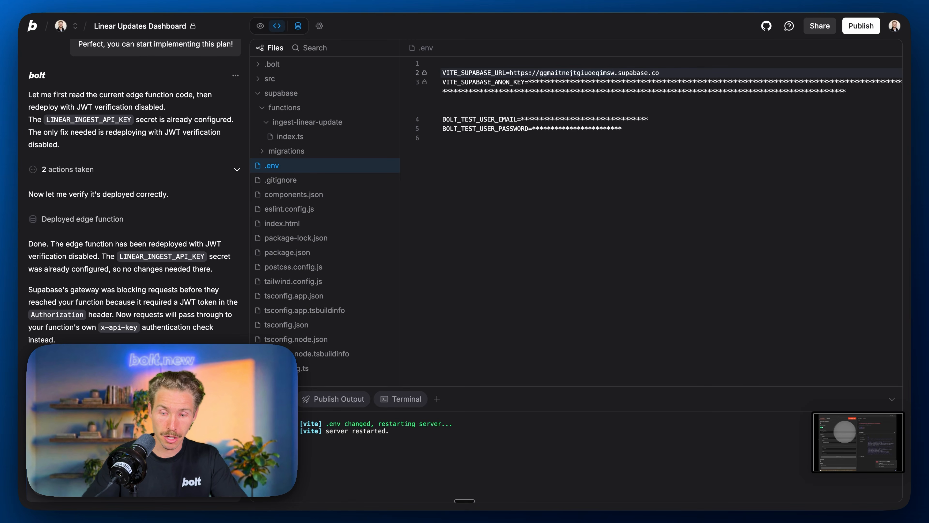
Step: Attach the 500 error screenshot and ask in Plan mode 'What can we do to fix this?'
{"action": "left_click_drag", "start_coordinate": [845, 431], "coordinate": [141, 447]}
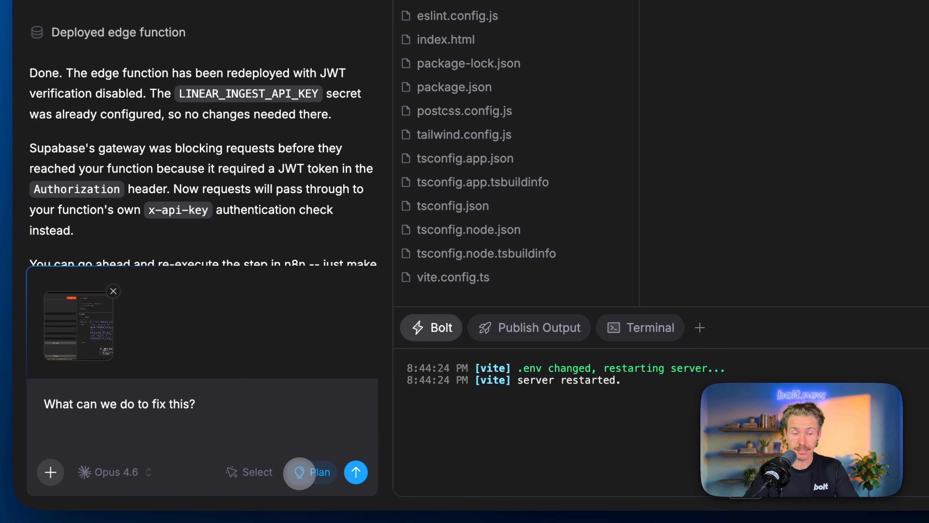
{"action": "left_click", "coordinate": [219, 484]}
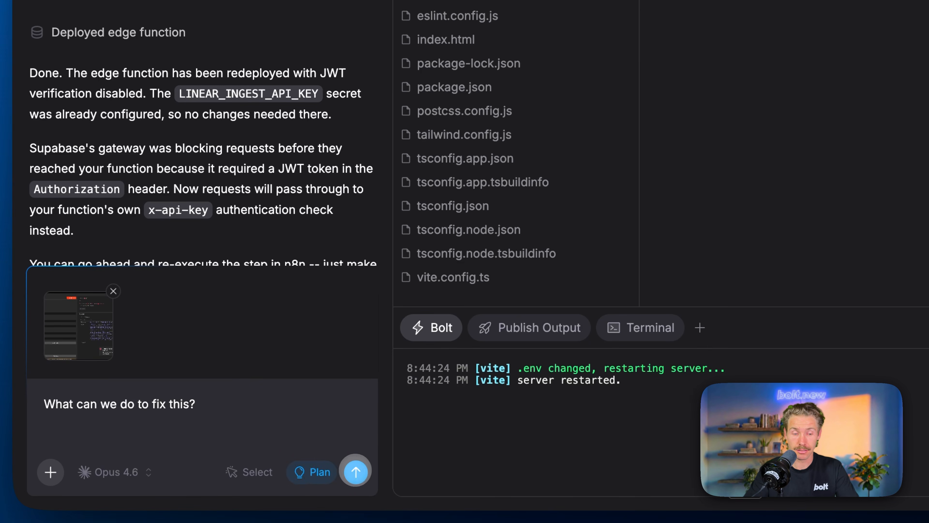
{"action": "left_click", "coordinate": [356, 472]}
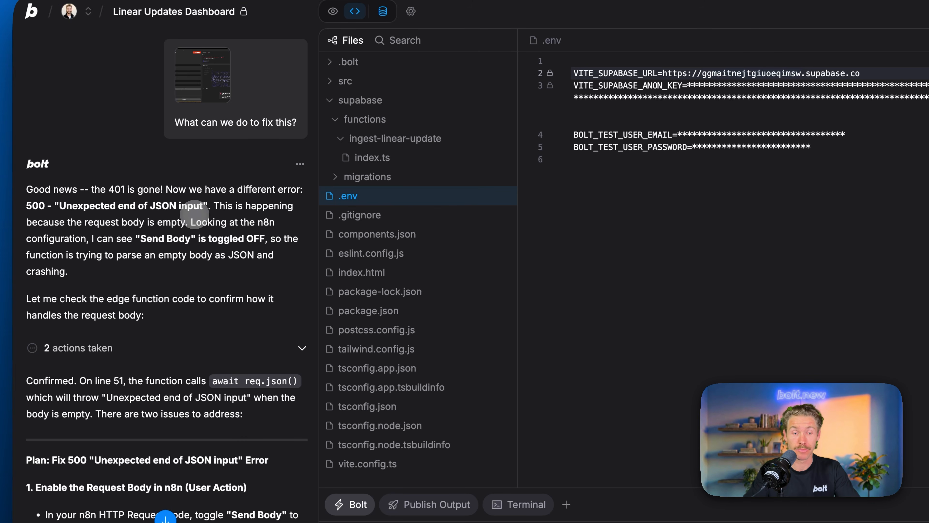
{"action": "scroll", "coordinate": [194, 214], "scroll_direction": "down", "scroll_amount": 5}
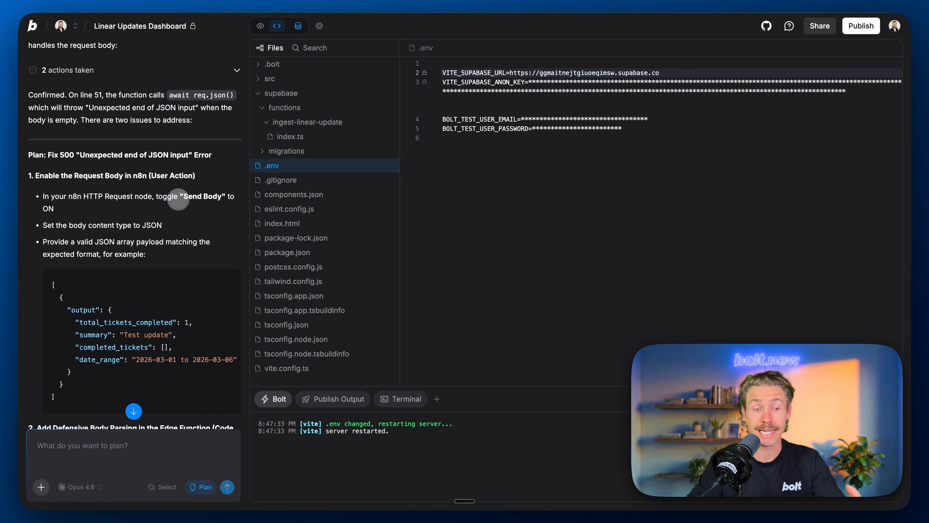
{"action": "scroll", "coordinate": [180, 201], "scroll_direction": "down", "scroll_amount": 3}
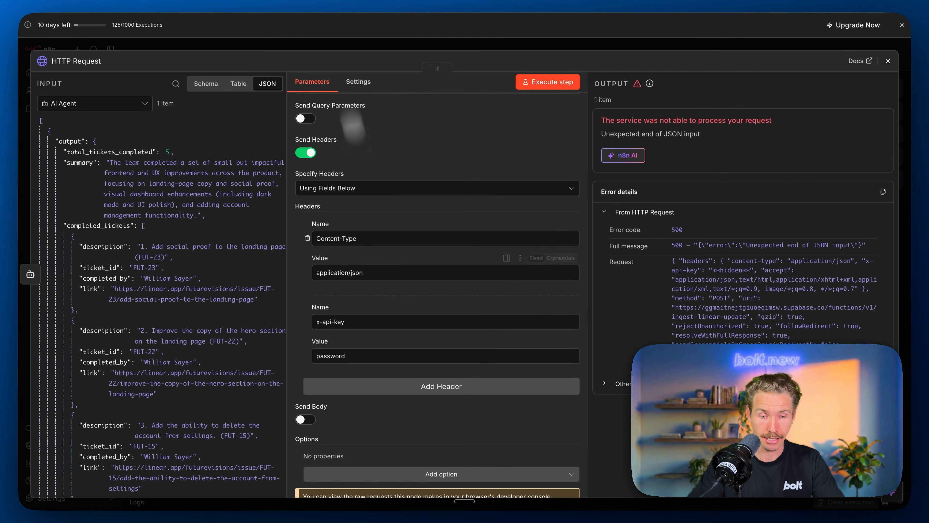
Step: Enable a JSON request body with the example test-update payload and run the request
{"action": "scroll", "coordinate": [384, 254], "scroll_direction": "down", "scroll_amount": 2}
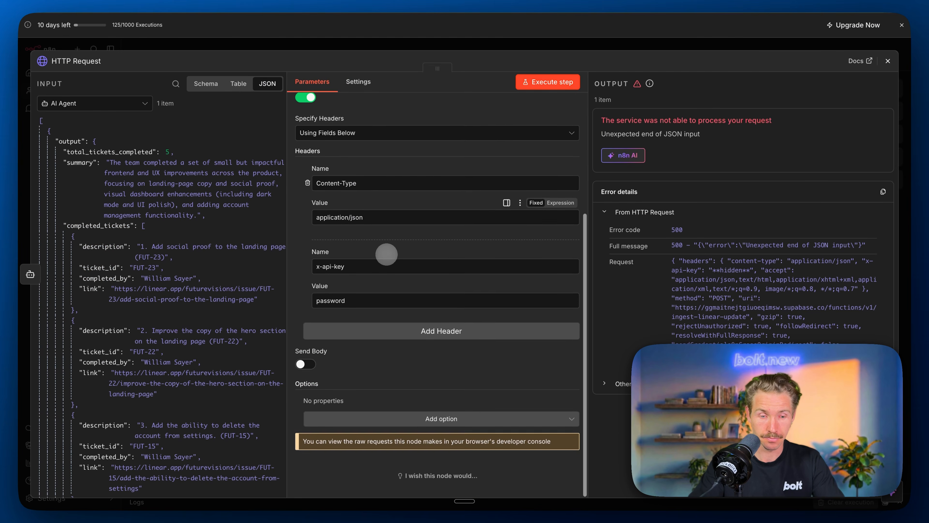
{"action": "left_click", "coordinate": [305, 370]}
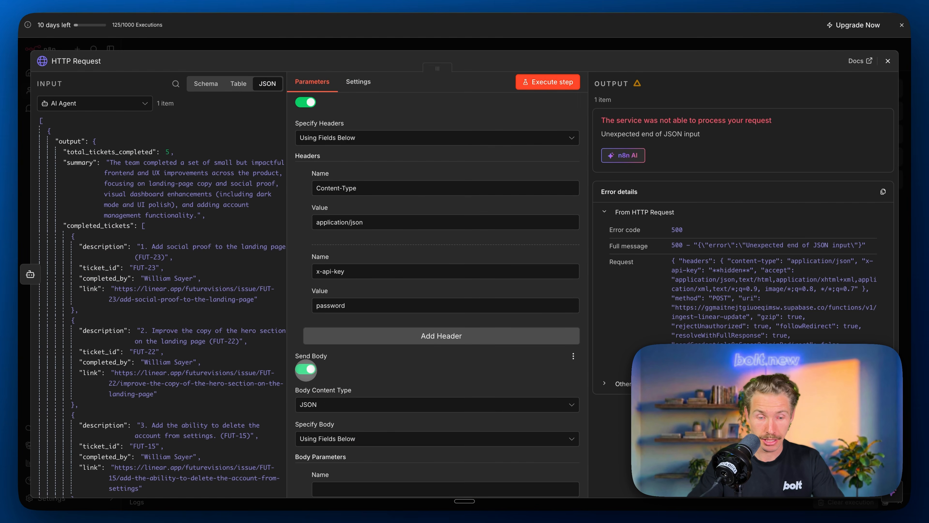
{"action": "scroll", "coordinate": [311, 348], "scroll_direction": "down", "scroll_amount": 4}
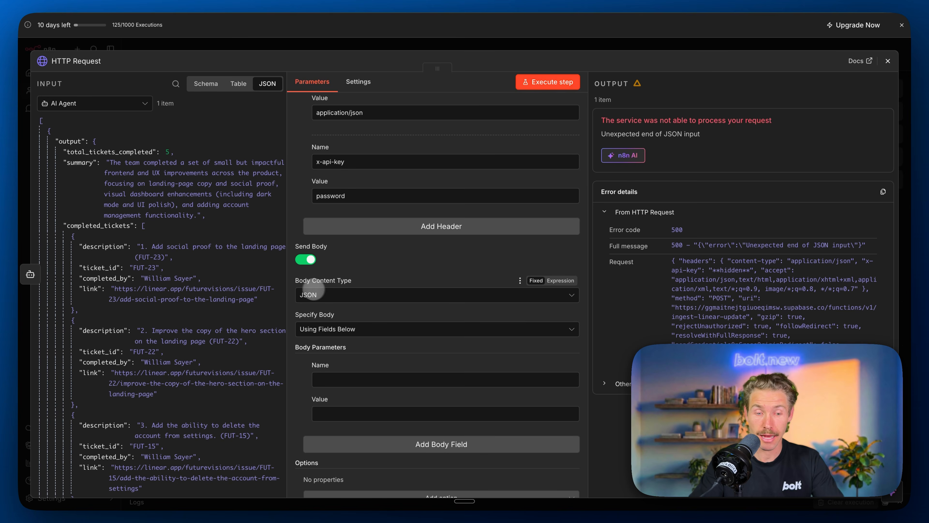
{"action": "left_click", "coordinate": [360, 328]}
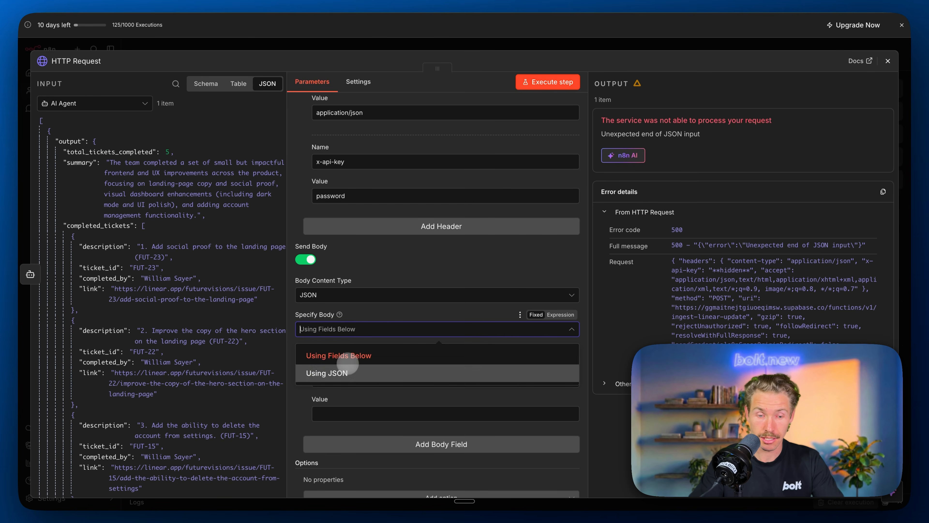
{"action": "left_click", "coordinate": [344, 372]}
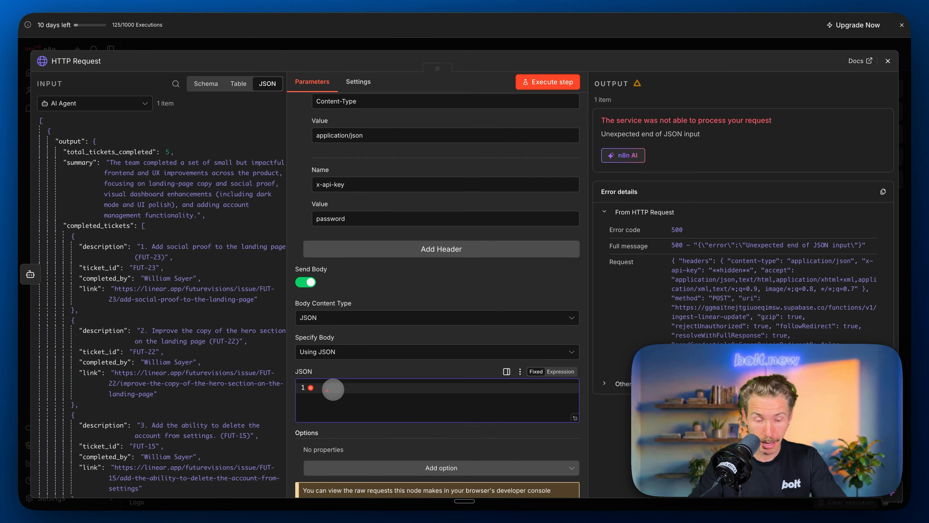
{"action": "type", "text": "[   {     \"output\": {       \"total_tickets_completed\": 1,       \"summary\": \"Test update\",       \"completed_tickets\": [],       \"date_range\": \"2026-03-01 to 2026-03-06\"     }   } ]"}
{"action": "scroll", "coordinate": [331, 388], "scroll_direction": "down", "scroll_amount": 3}
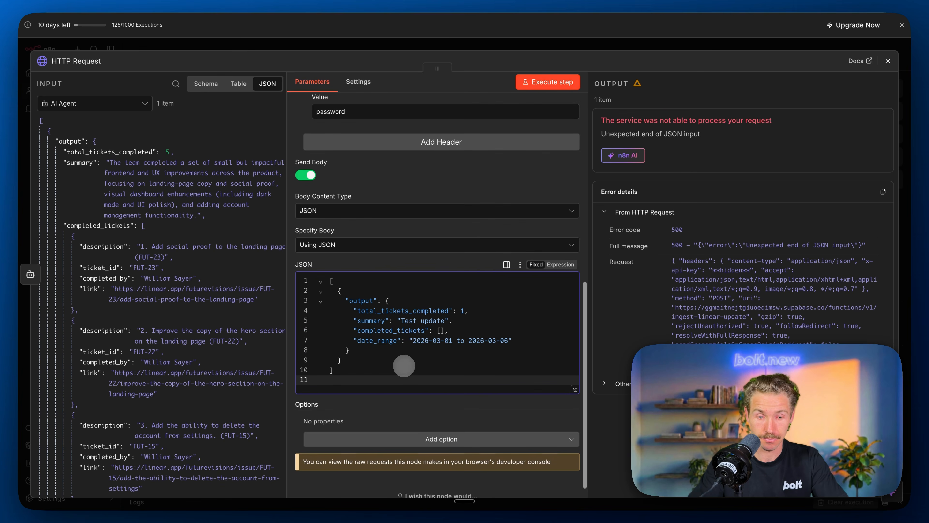
{"action": "left_click", "coordinate": [546, 84]}
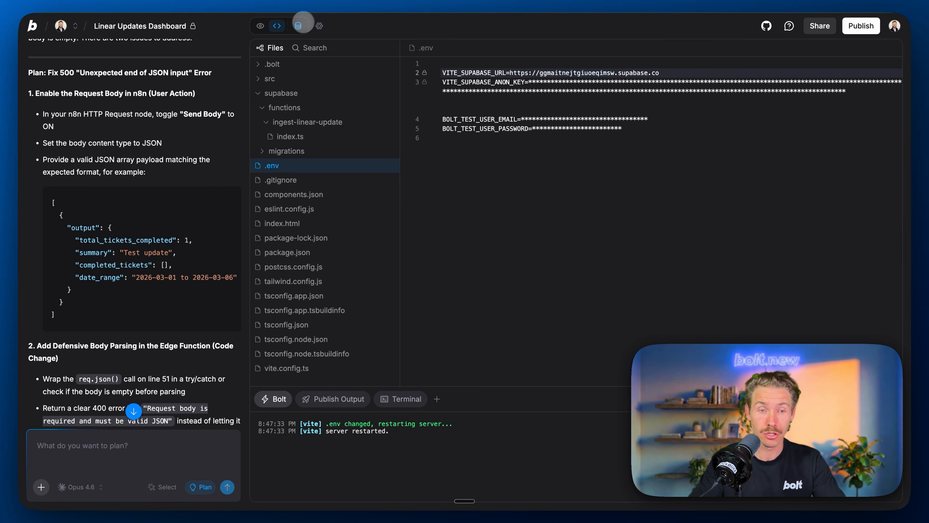
Step: Switch to the app preview and reload it to see the new Test update listed
{"action": "left_click", "coordinate": [260, 26]}
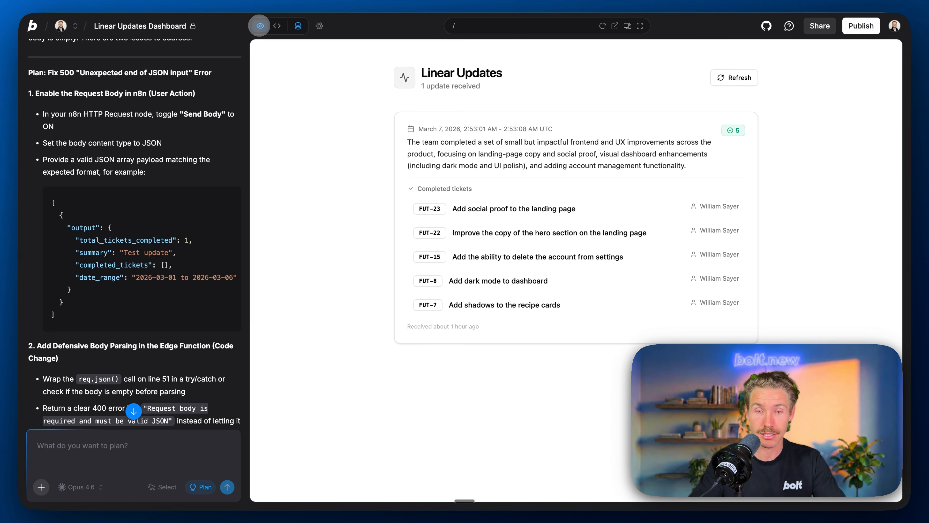
{"action": "left_click", "coordinate": [602, 26]}
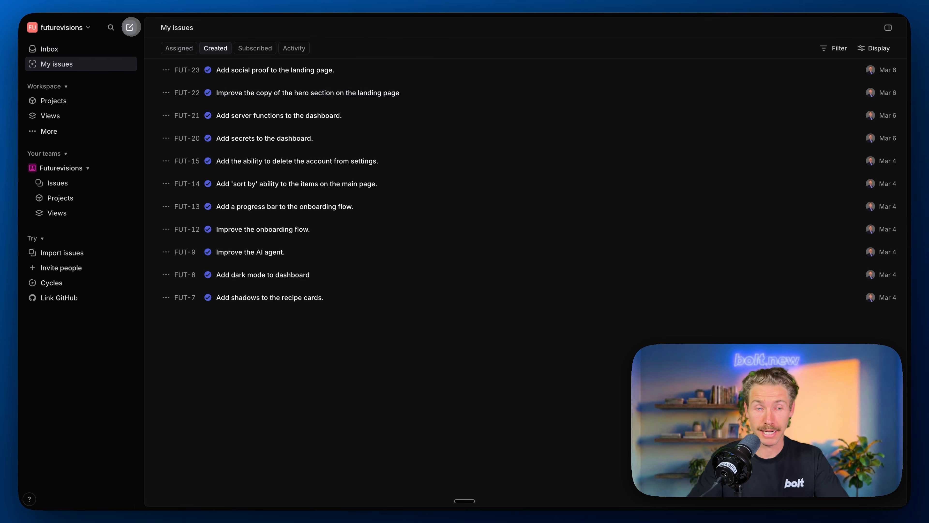
Step: Create issues FUT-24 for a landing page footer and FUT-25 for a mobile-responsive navigation bar
{"action": "left_click", "coordinate": [131, 28]}
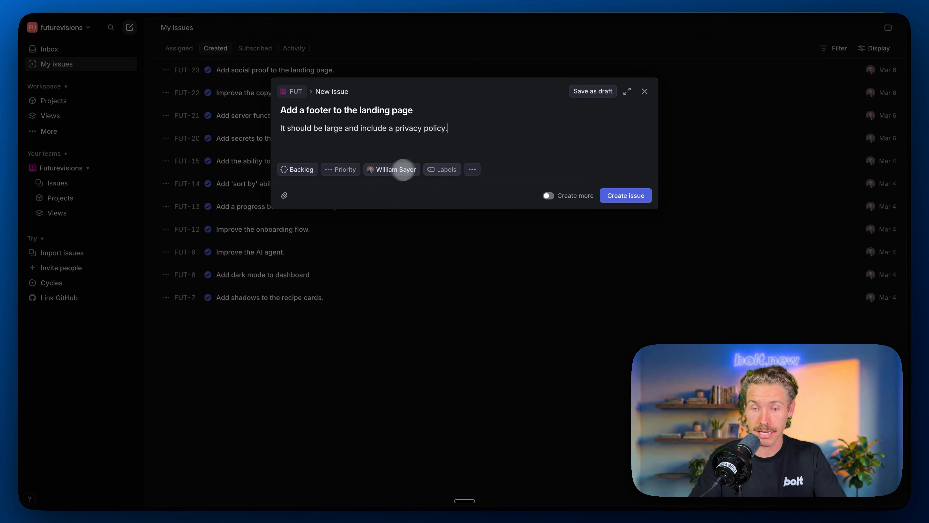
{"action": "left_click", "coordinate": [624, 197]}
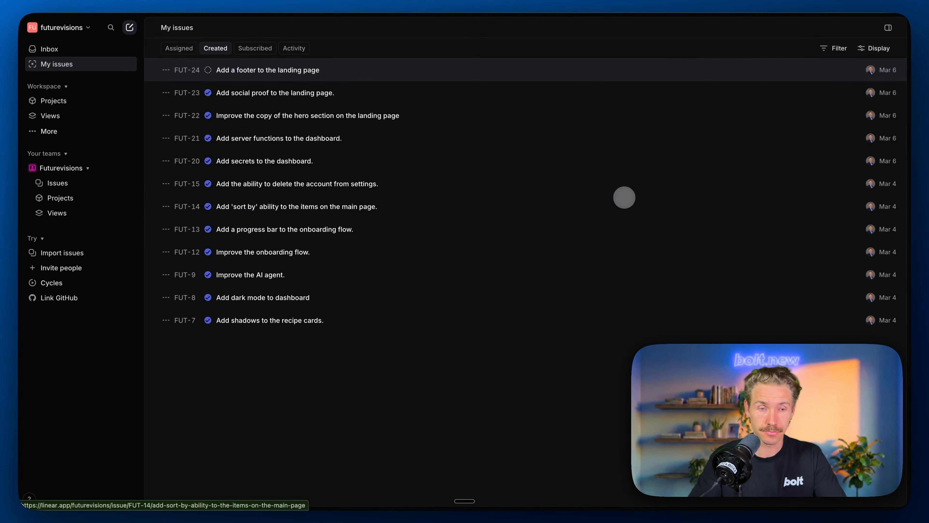
{"action": "left_click", "coordinate": [129, 28]}
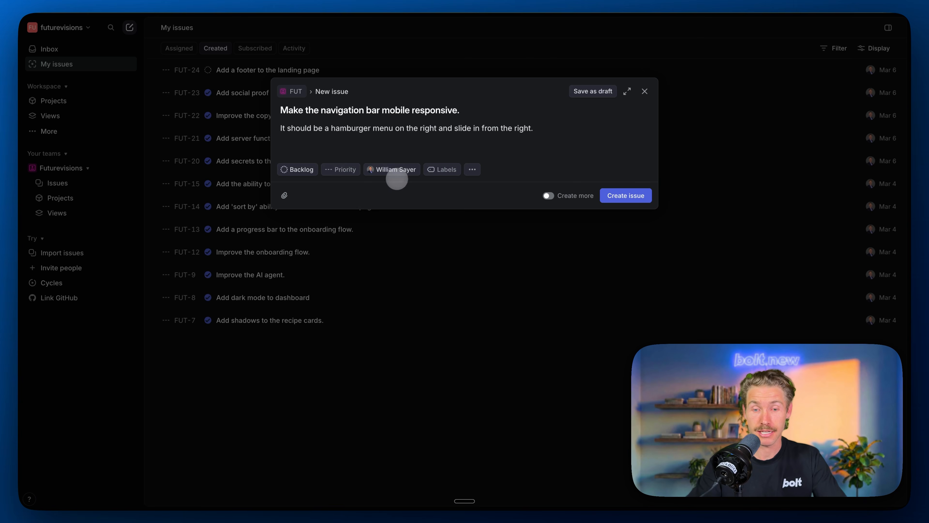
{"action": "left_click", "coordinate": [625, 195]}
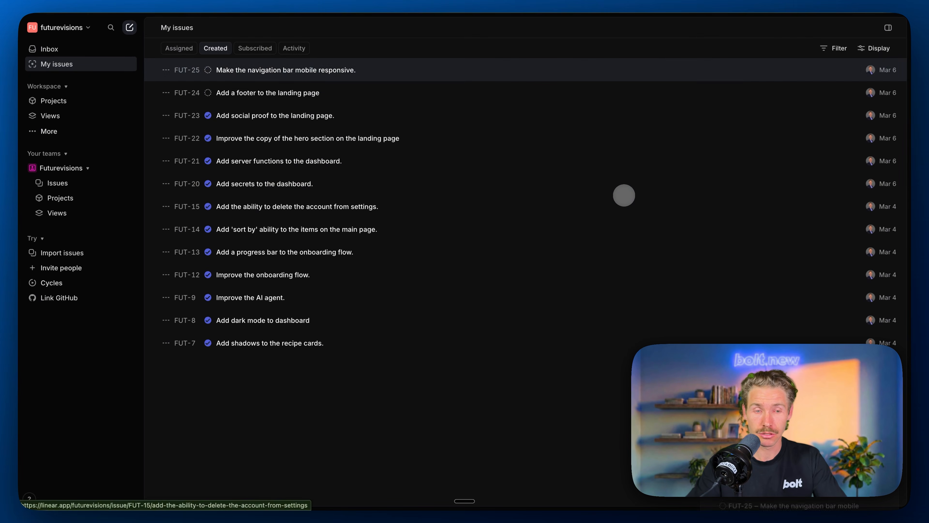
Step: Set FUT-25's status to Done
{"action": "left_click", "coordinate": [208, 70]}
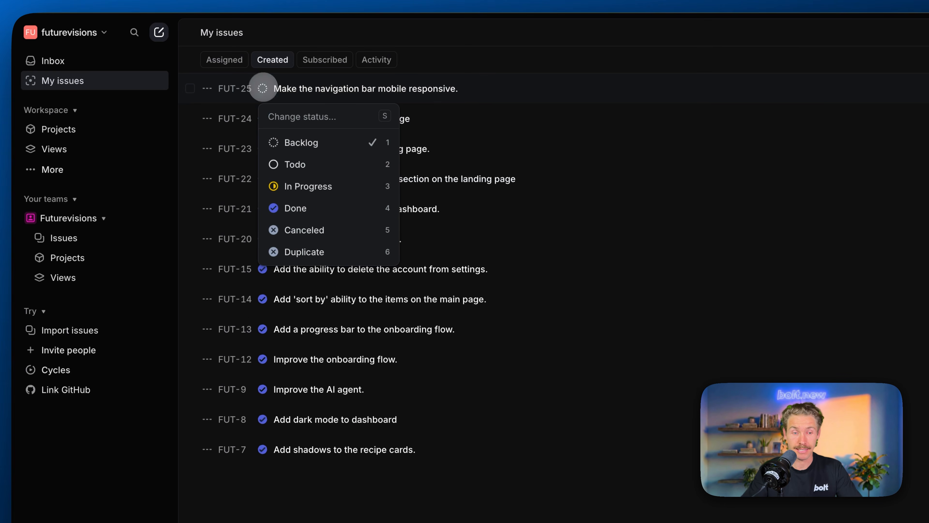
{"action": "left_click", "coordinate": [298, 209]}
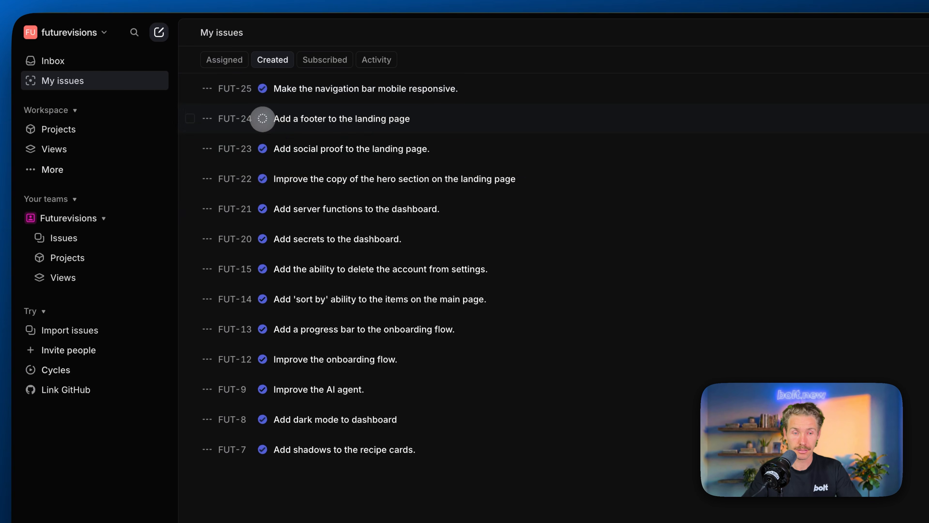
{"action": "left_click", "coordinate": [262, 118]}
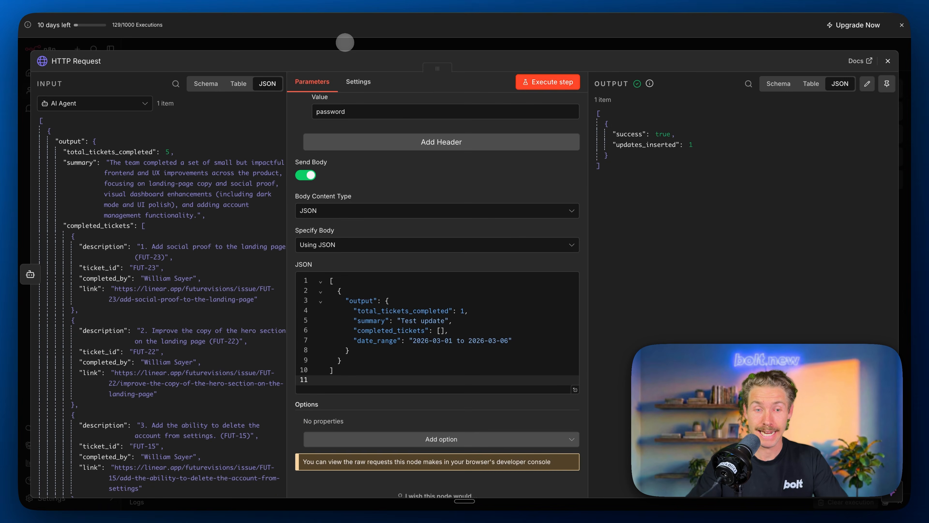
Step: Check the Get row(s) node's condition, then execute the whole Send Data to Bolt V1 workflow
{"action": "left_click", "coordinate": [345, 42]}
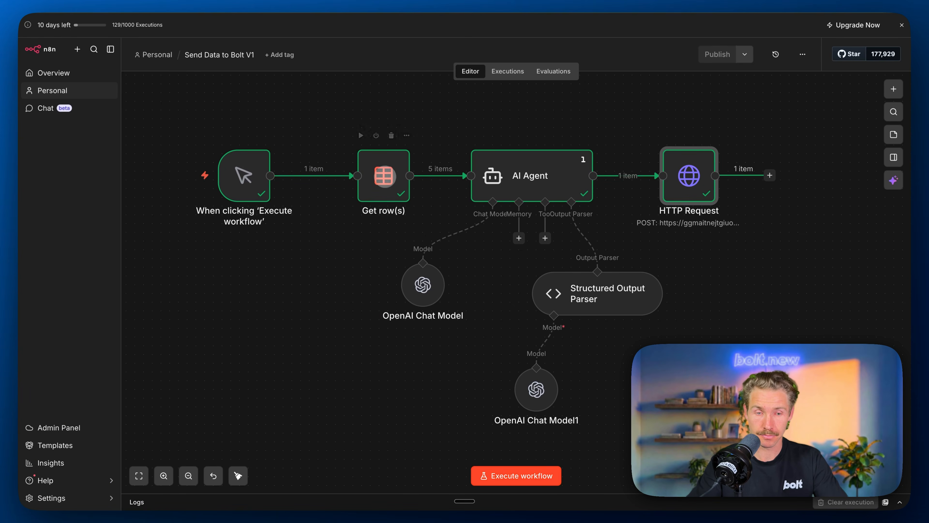
{"action": "double_click", "coordinate": [381, 179]}
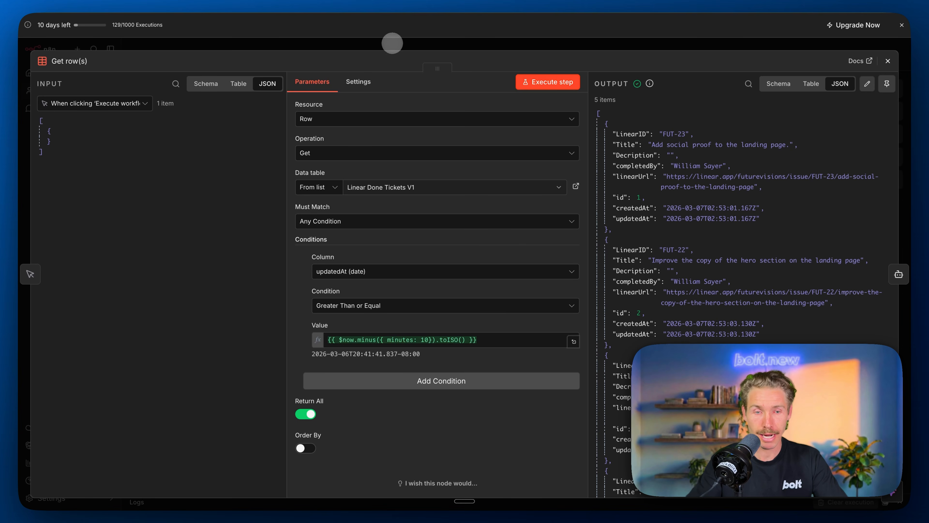
{"action": "left_click", "coordinate": [388, 38]}
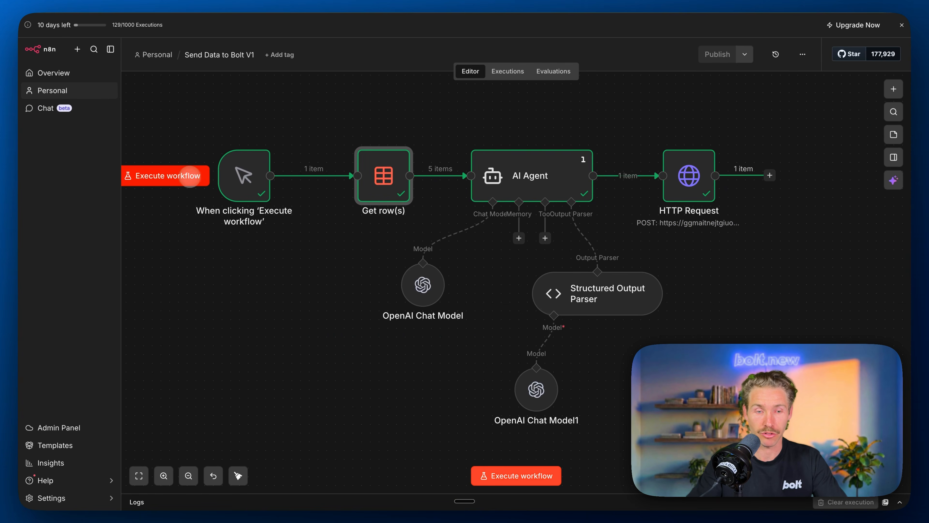
{"action": "left_click", "coordinate": [182, 177]}
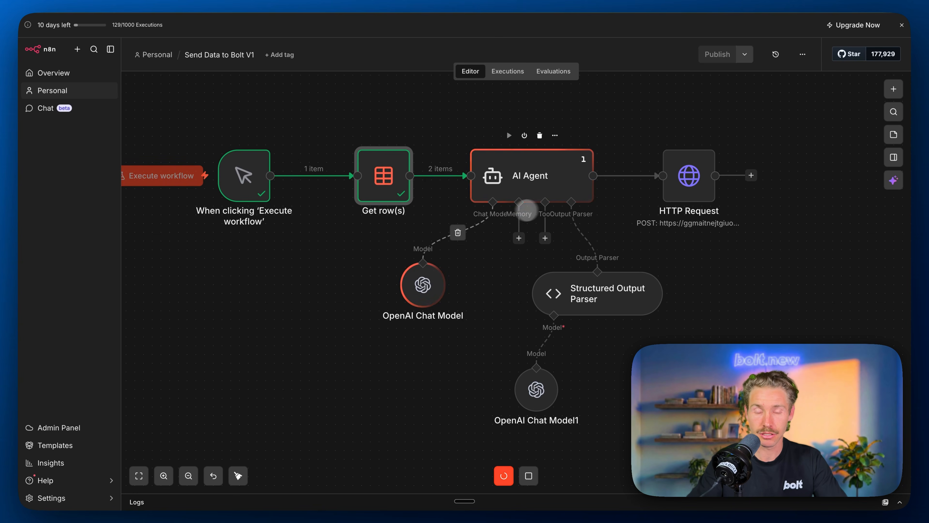
{"action": "mouse_move", "coordinate": [675, 171]}
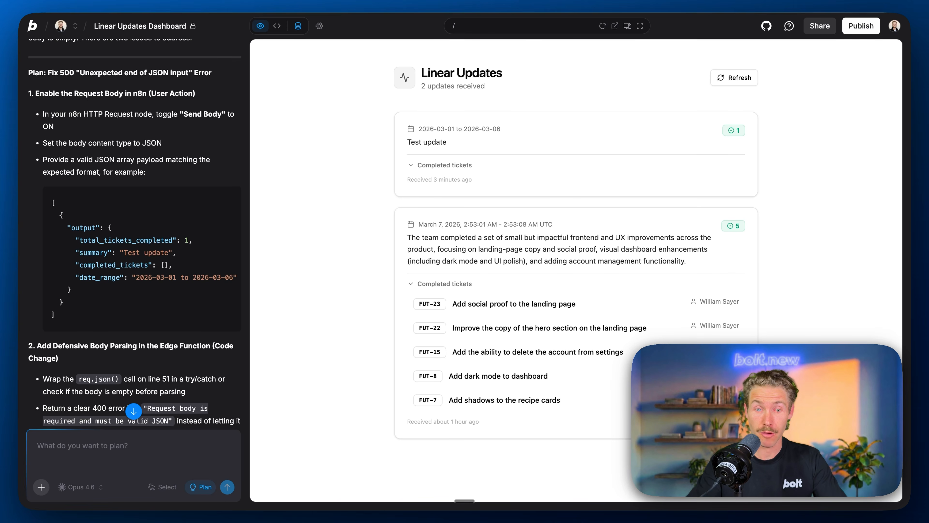
Step: Reload the Bolt preview to show three updates, the newest a repeat Test update
{"action": "left_click", "coordinate": [603, 25]}
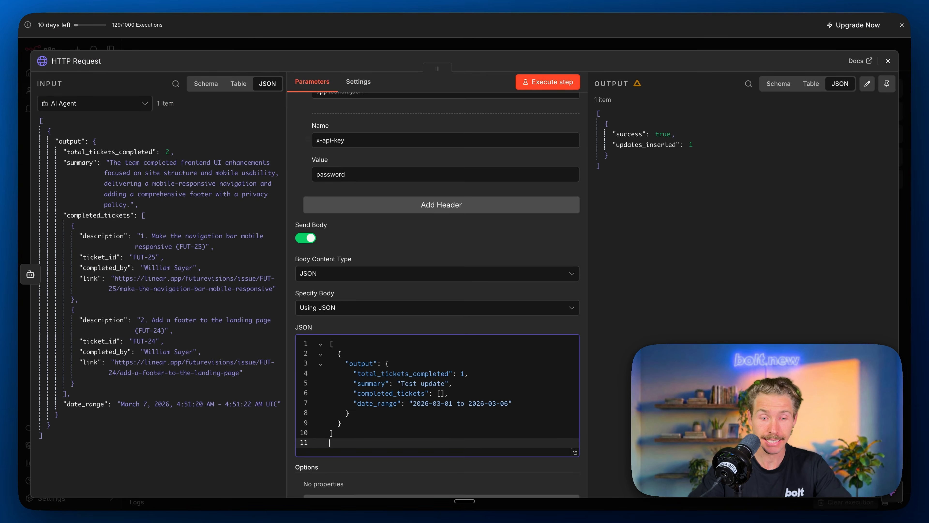
{"action": "scroll", "coordinate": [424, 183], "scroll_direction": "down", "scroll_amount": 2}
{"action": "left_click_drag", "start_coordinate": [444, 329], "coordinate": [401, 330]}
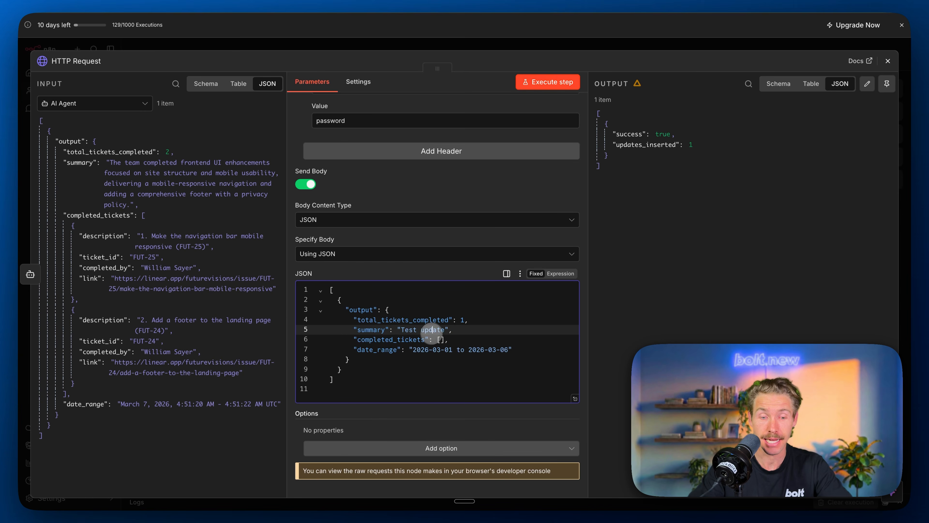
{"action": "left_click", "coordinate": [358, 381]}
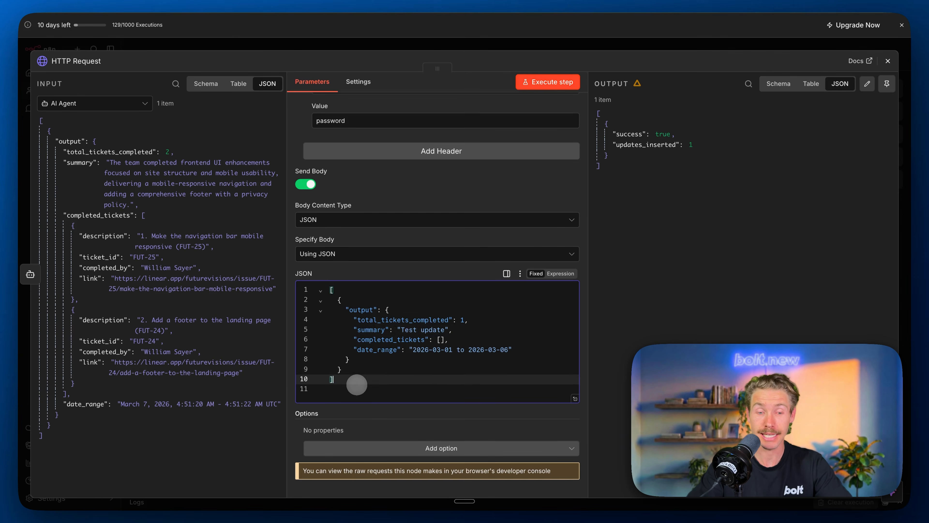
{"action": "key", "text": "ctrl+a"}
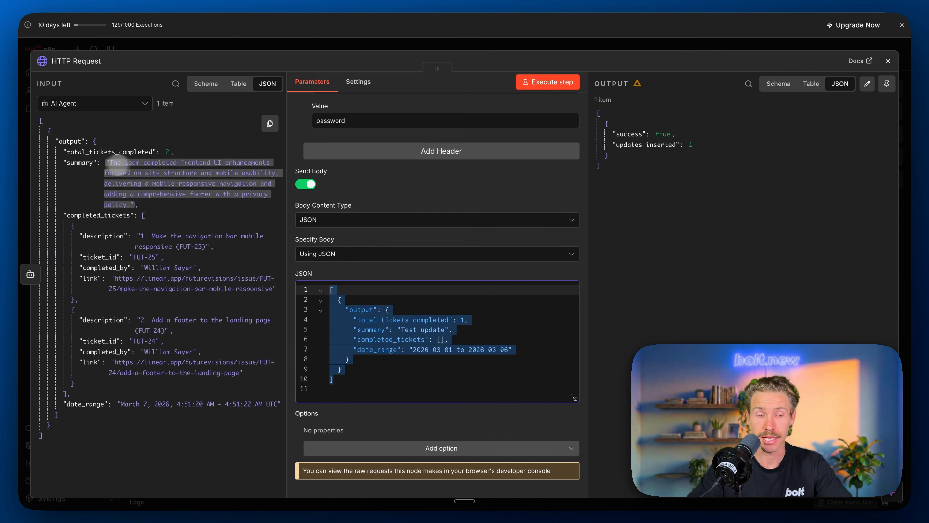
{"action": "left_click", "coordinate": [416, 96]}
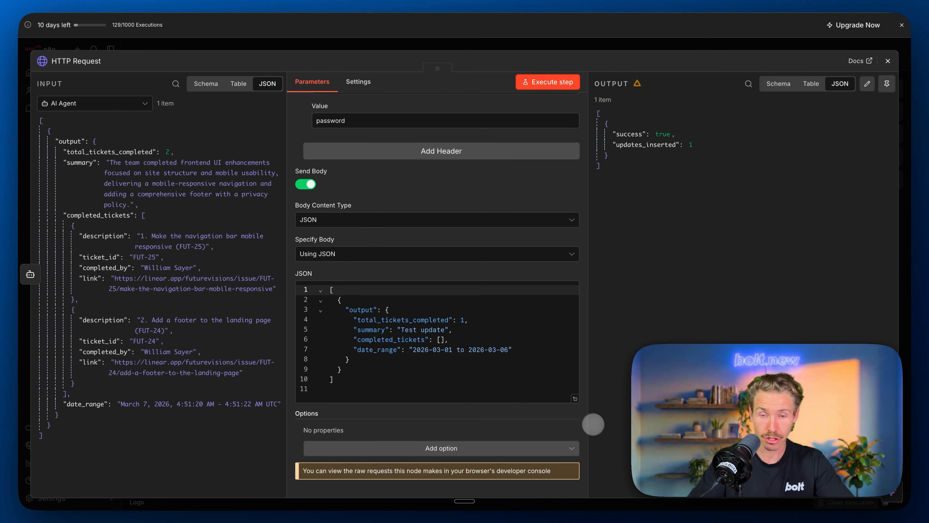
{"action": "left_click_drag", "start_coordinate": [604, 444], "coordinate": [45, 75]}
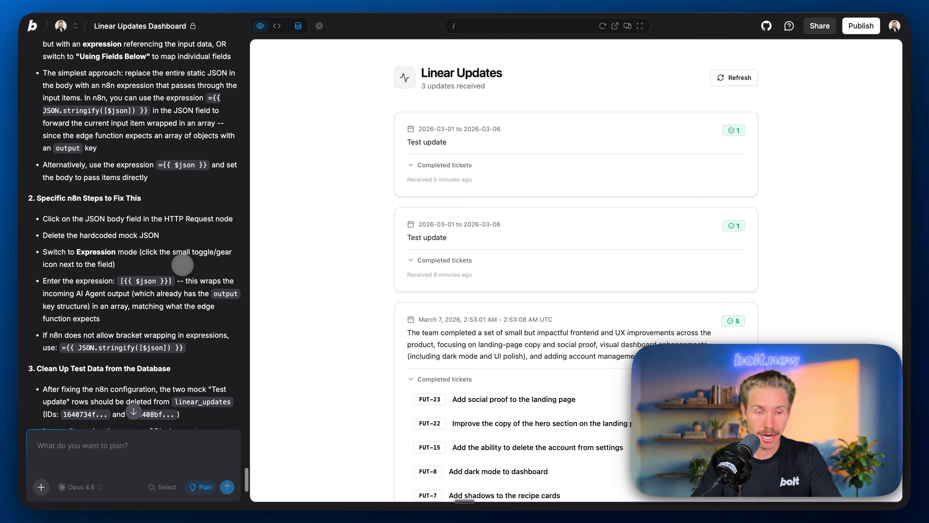
Step: Select and copy the ={{ JSON.stringify([$json]) }} snippet from section 1 of the assistant's plan
{"action": "scroll", "coordinate": [183, 265], "scroll_direction": "down", "scroll_amount": 2}
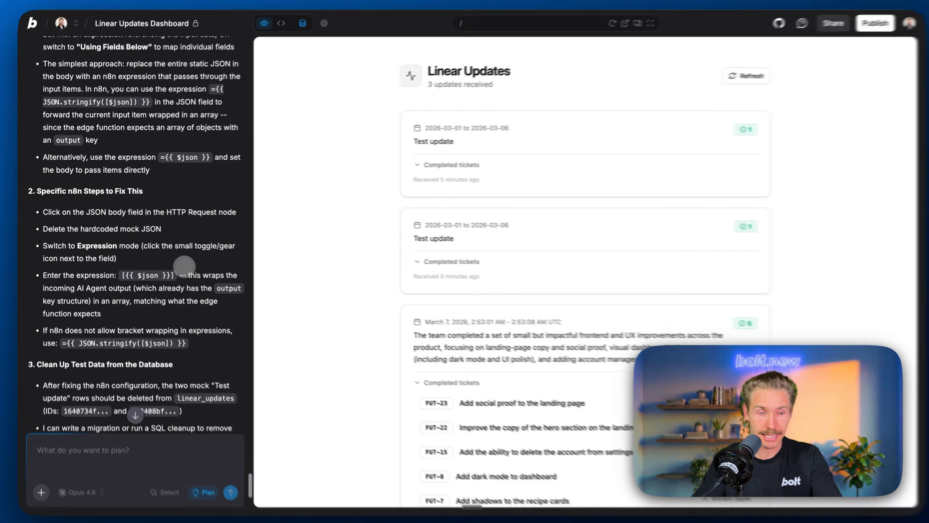
{"action": "scroll", "coordinate": [117, 214], "scroll_direction": "up", "scroll_amount": 5}
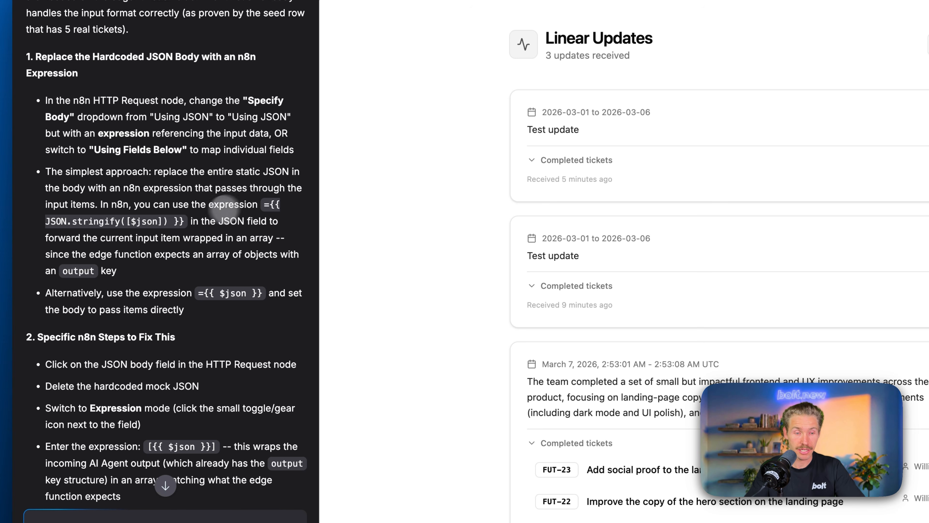
{"action": "left_click_drag", "start_coordinate": [186, 222], "coordinate": [264, 204]}
{"action": "key", "text": "ctrl+c"}
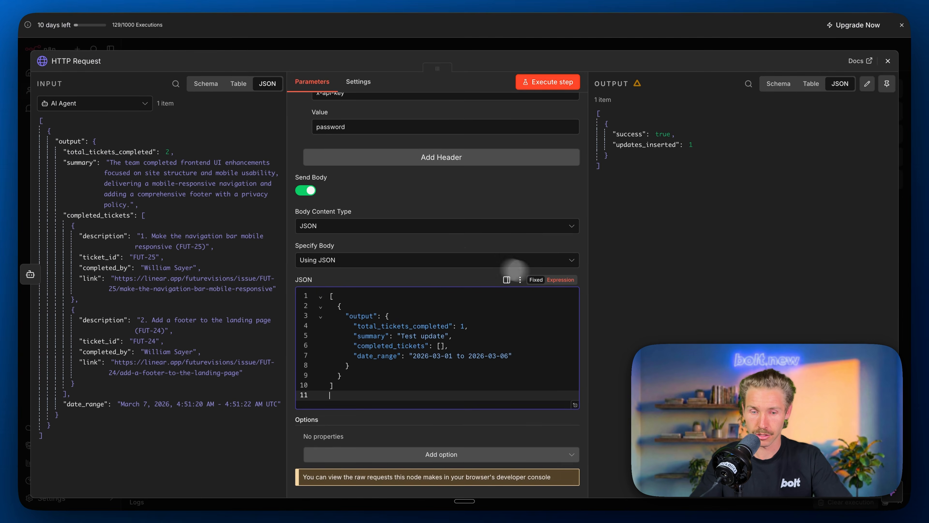
Step: Switch the JSON body to expression mode, replace the mock JSON with the pasted expression, and test
{"action": "left_click", "coordinate": [561, 281]}
{"action": "left_click", "coordinate": [417, 337]}
{"action": "key", "text": "ctrl+a"}
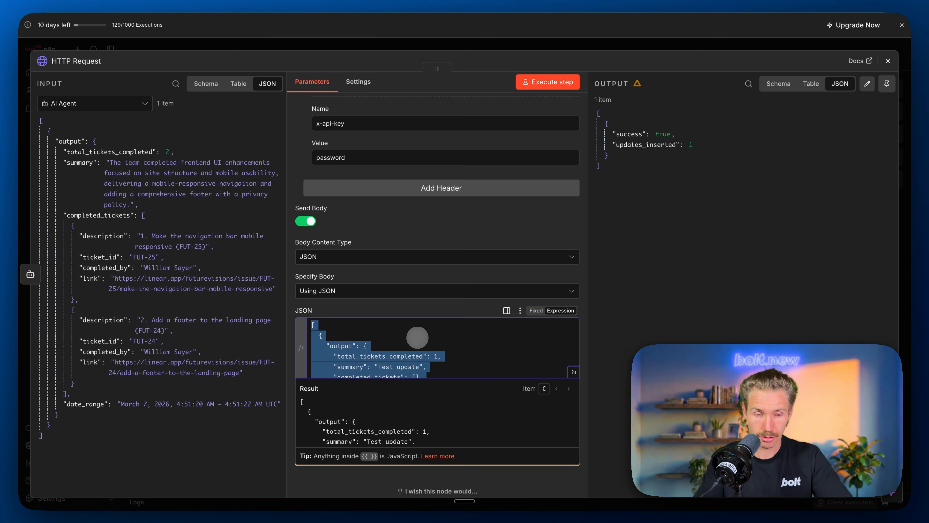
{"action": "key", "text": "ctrl+v"}
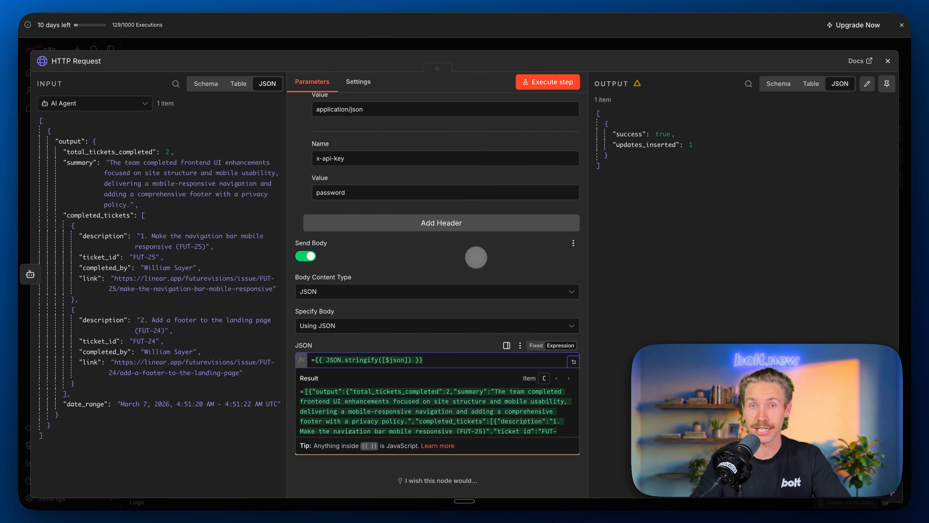
{"action": "left_click", "coordinate": [556, 83]}
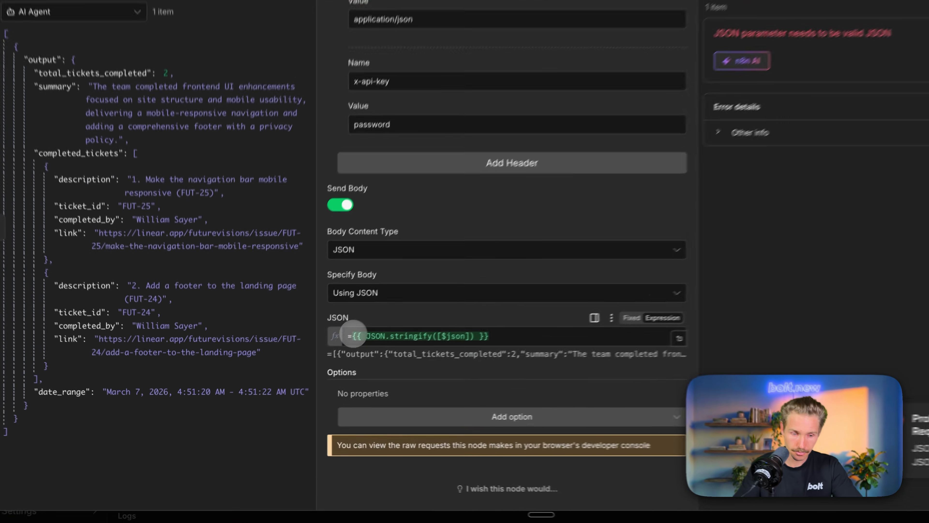
Step: Remove the leading = so the body reads {{ JSON.stringify([$json]) }} and rerun, inserting 1 update
{"action": "left_click", "coordinate": [315, 360]}
{"action": "key", "text": "BackSpace"}
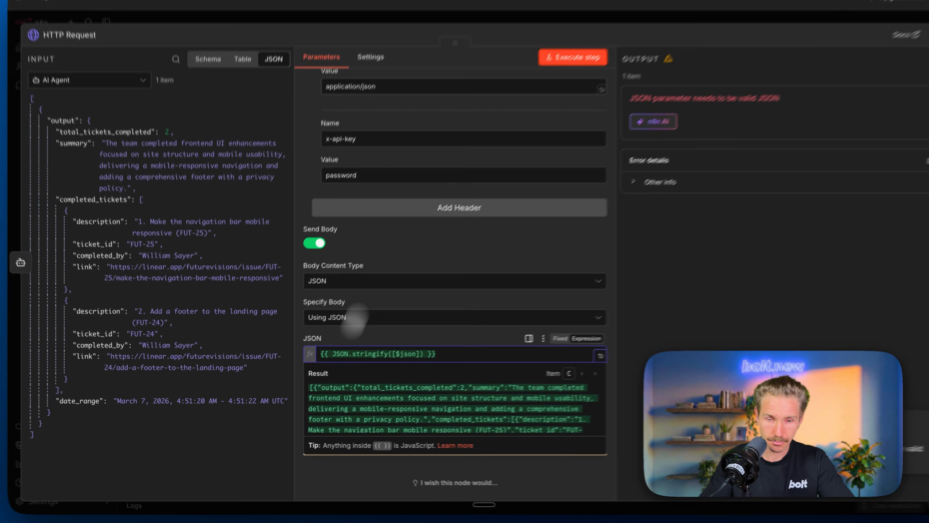
{"action": "left_click", "coordinate": [554, 81]}
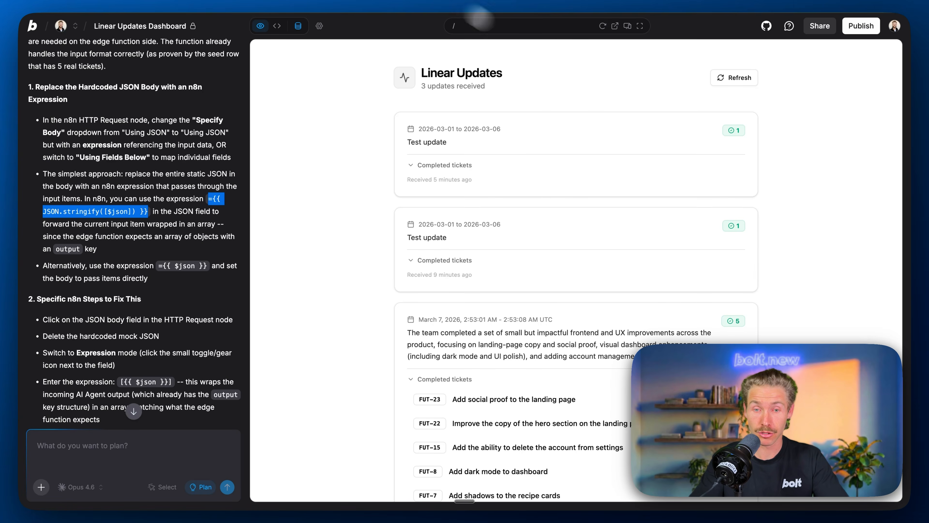
Step: Refresh the dashboard to show the fourth update and open its FUT-25 ticket link
{"action": "left_click", "coordinate": [602, 26]}
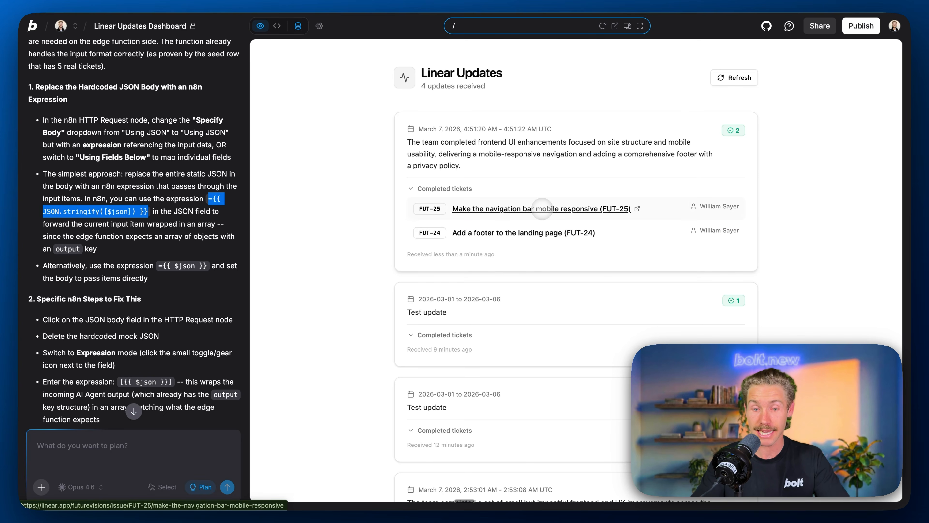
{"action": "left_click", "coordinate": [541, 208]}
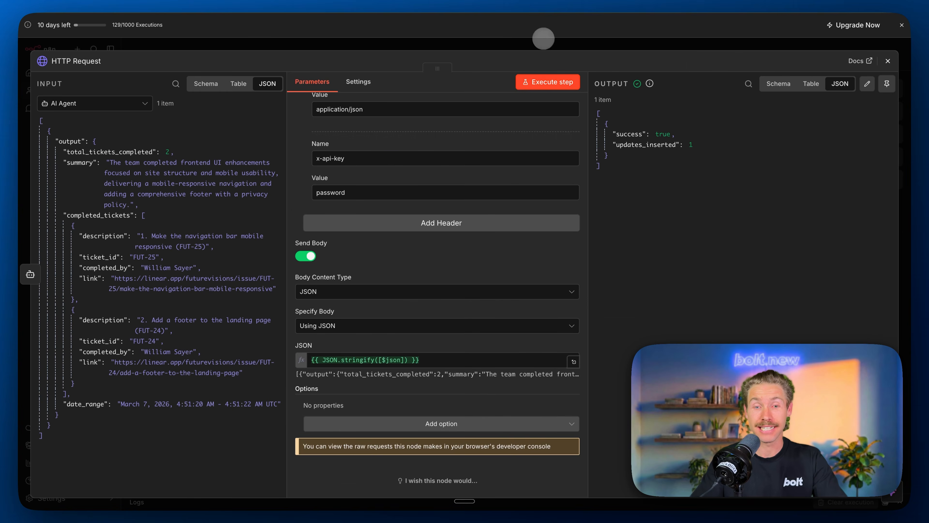
Step: Change the Get row(s) updatedAt lookback from minutes: 10 to days: 1
{"action": "left_click", "coordinate": [544, 39]}
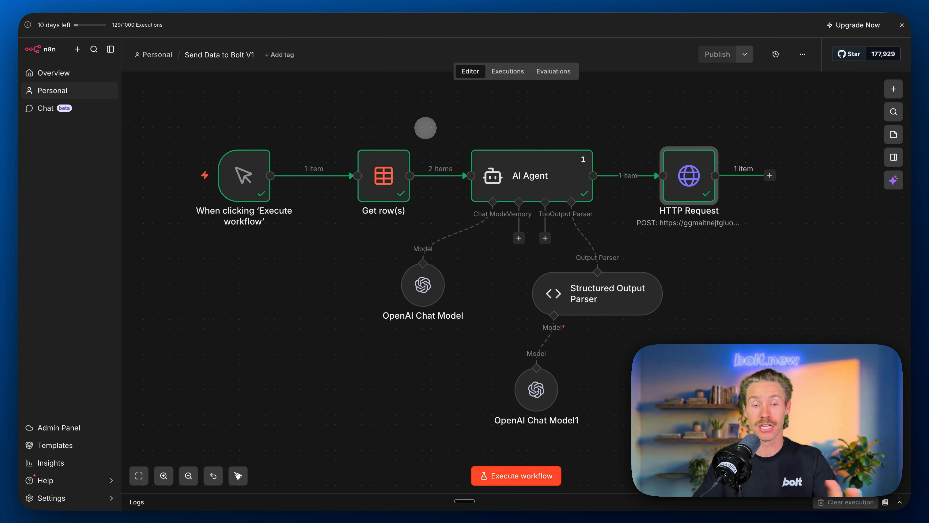
{"action": "double_click", "coordinate": [384, 175]}
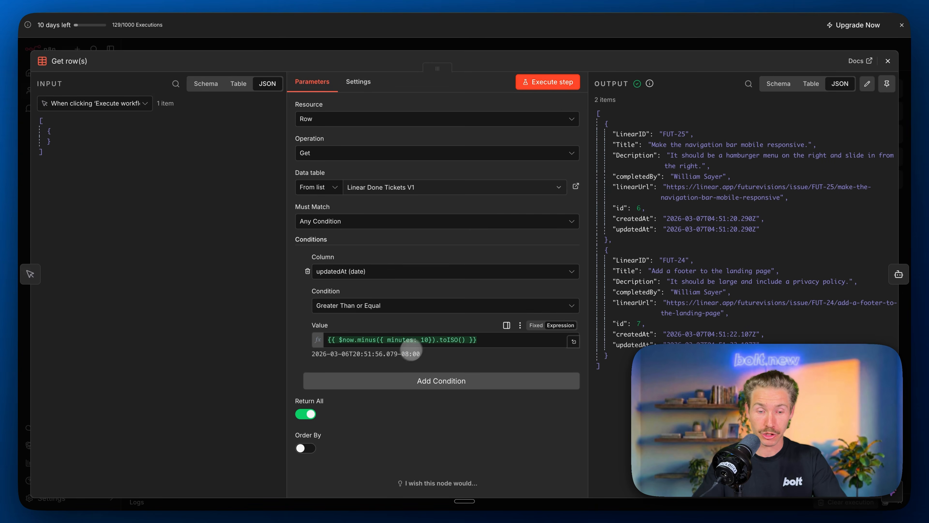
{"action": "left_click", "coordinate": [411, 340]}
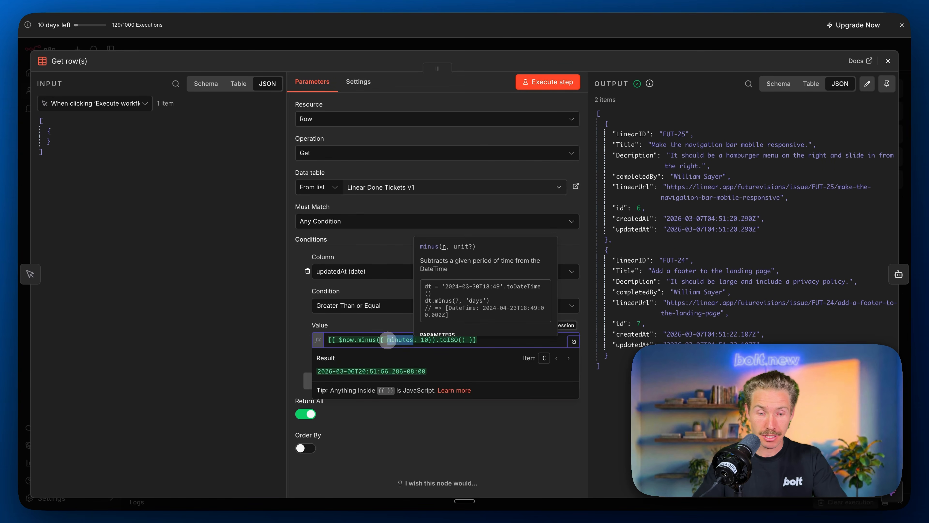
{"action": "type", "text": "days"}
{"action": "left_click", "coordinate": [417, 340]}
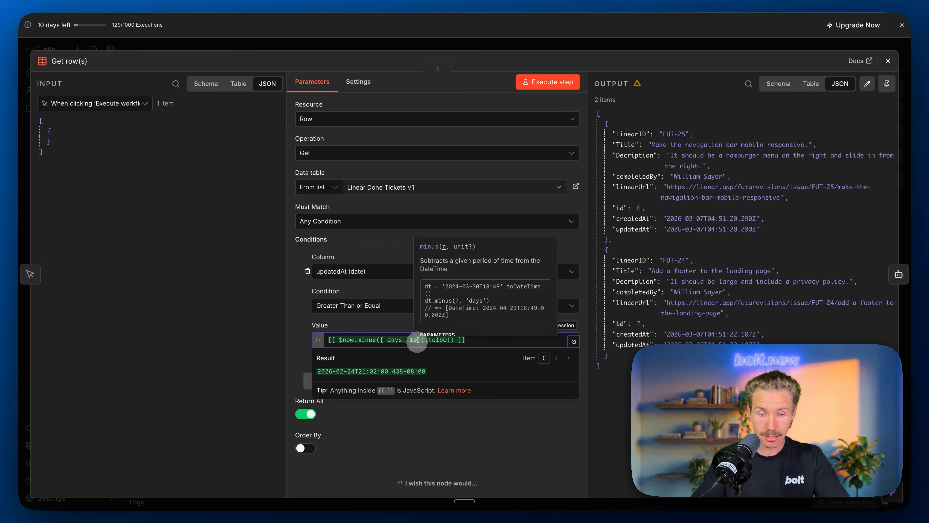
{"action": "key", "text": "BackSpace"}
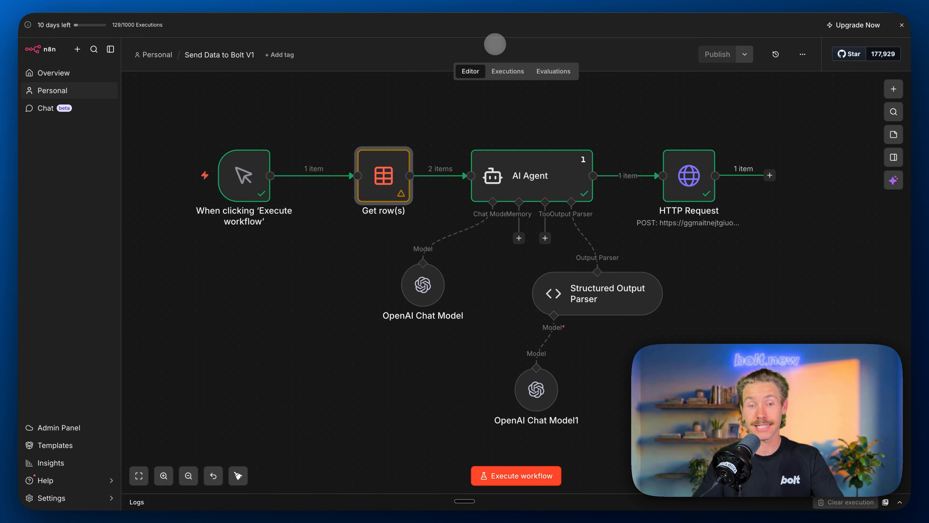
Step: Delete the manual trigger and add an On a schedule trigger running daily at midnight
{"action": "left_click", "coordinate": [492, 42]}
{"action": "mouse_move", "coordinate": [245, 175]}
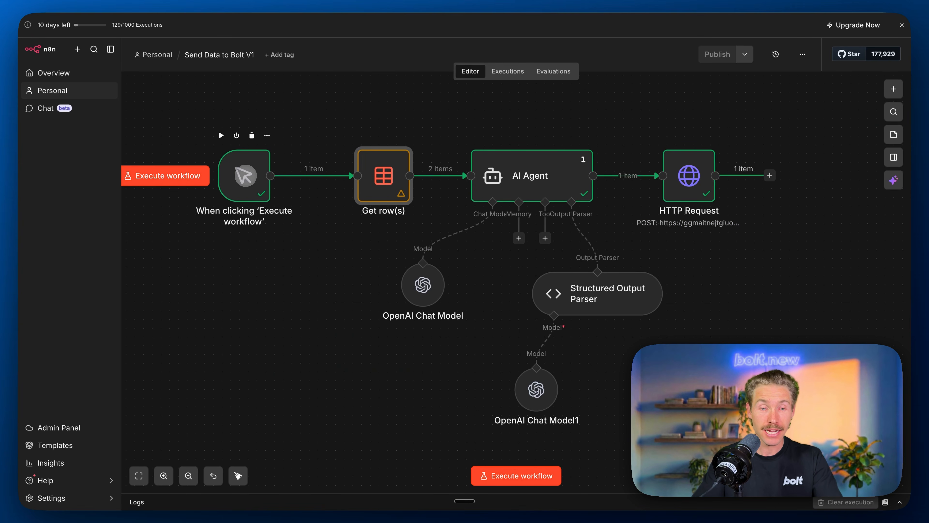
{"action": "left_click", "coordinate": [252, 135]}
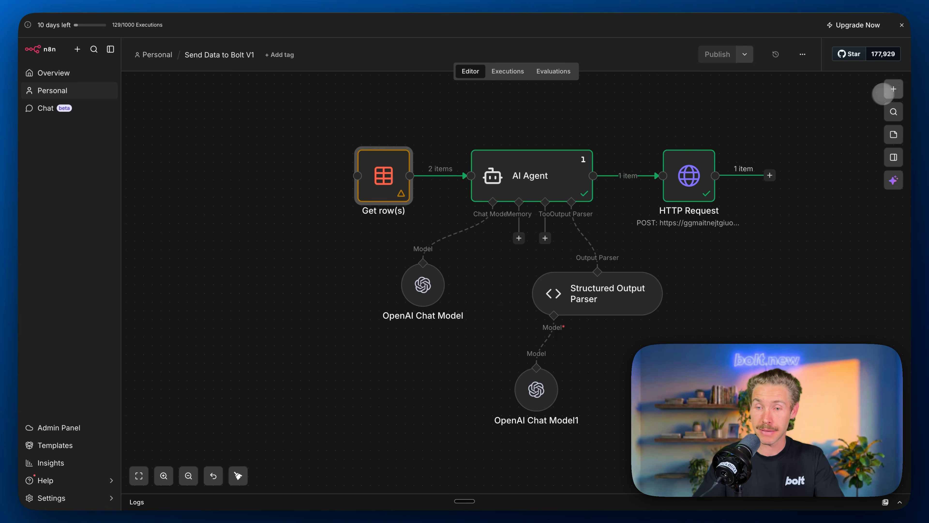
{"action": "left_click", "coordinate": [885, 92]}
{"action": "left_click", "coordinate": [793, 244]}
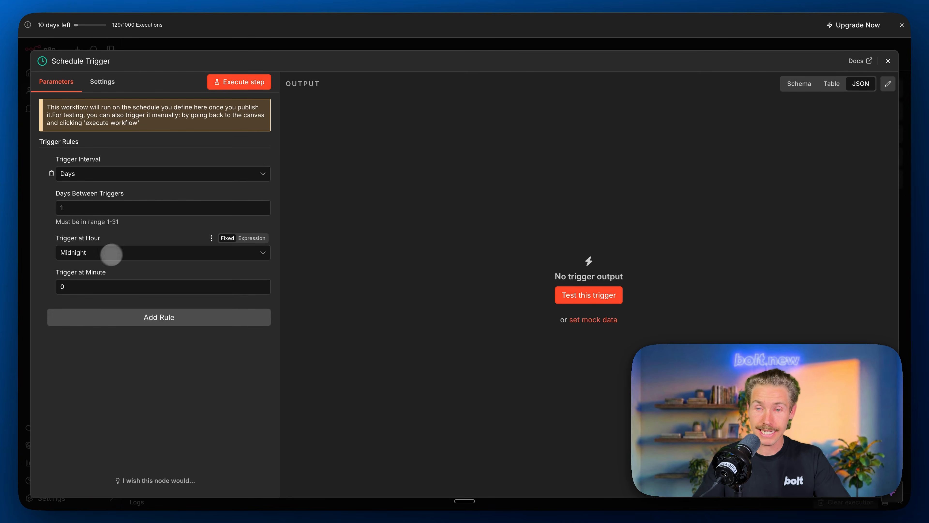
{"action": "left_click", "coordinate": [888, 61]}
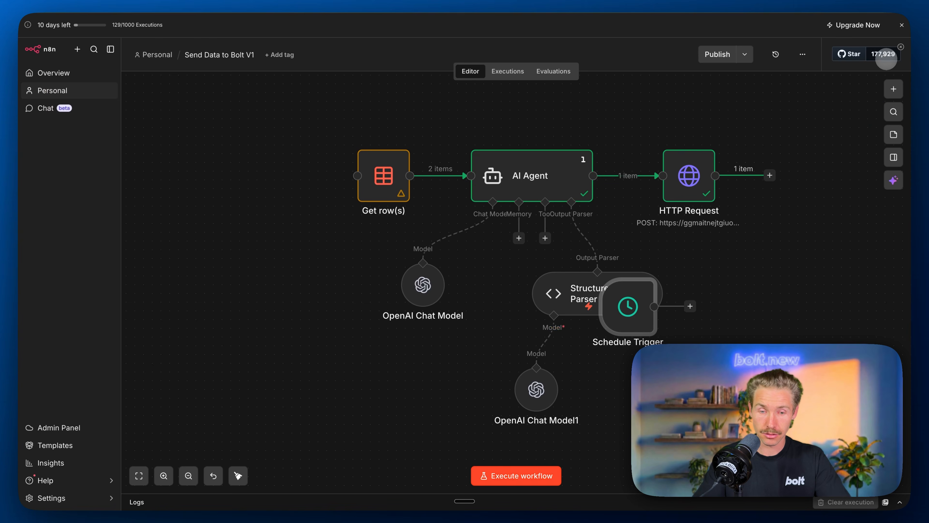
Step: Connect the Schedule Trigger into Get row(s) and publish with the default version name
{"action": "left_click_drag", "start_coordinate": [633, 311], "coordinate": [366, 179]}
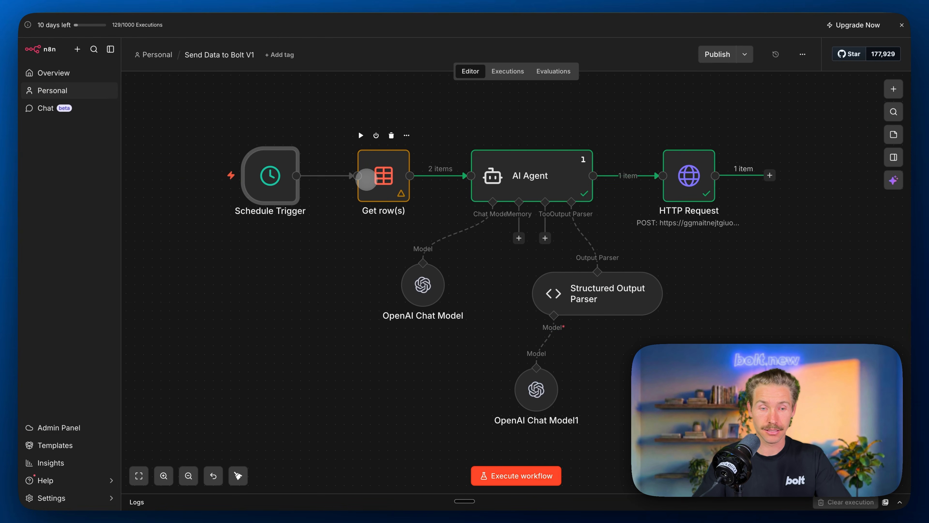
{"action": "left_click", "coordinate": [718, 54]}
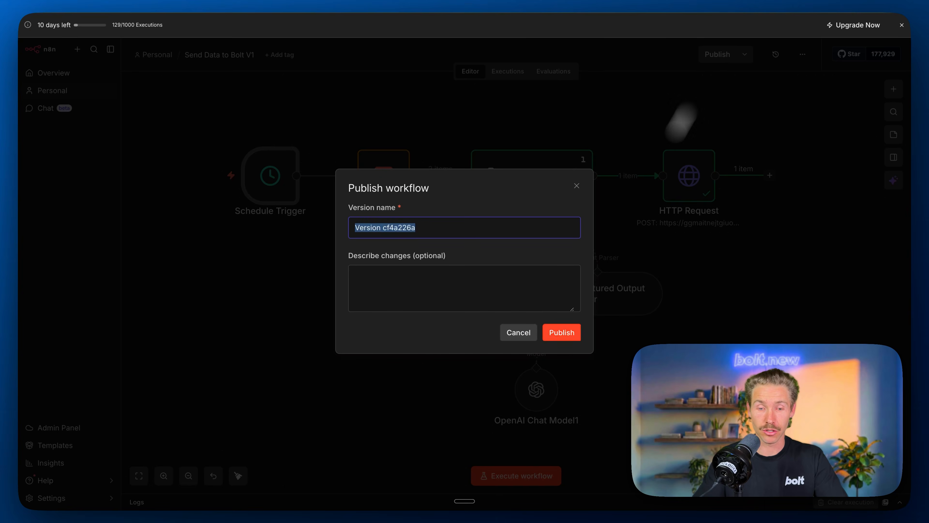
{"action": "left_click", "coordinate": [561, 332]}
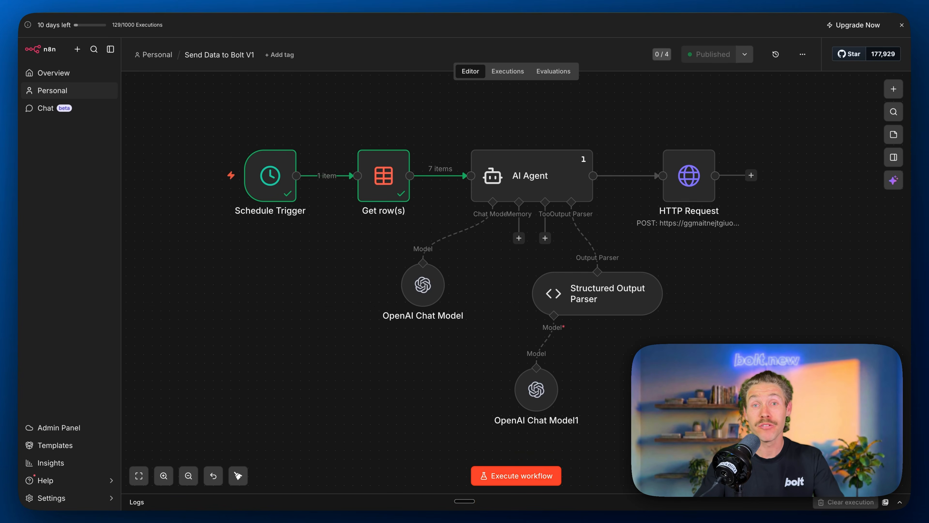